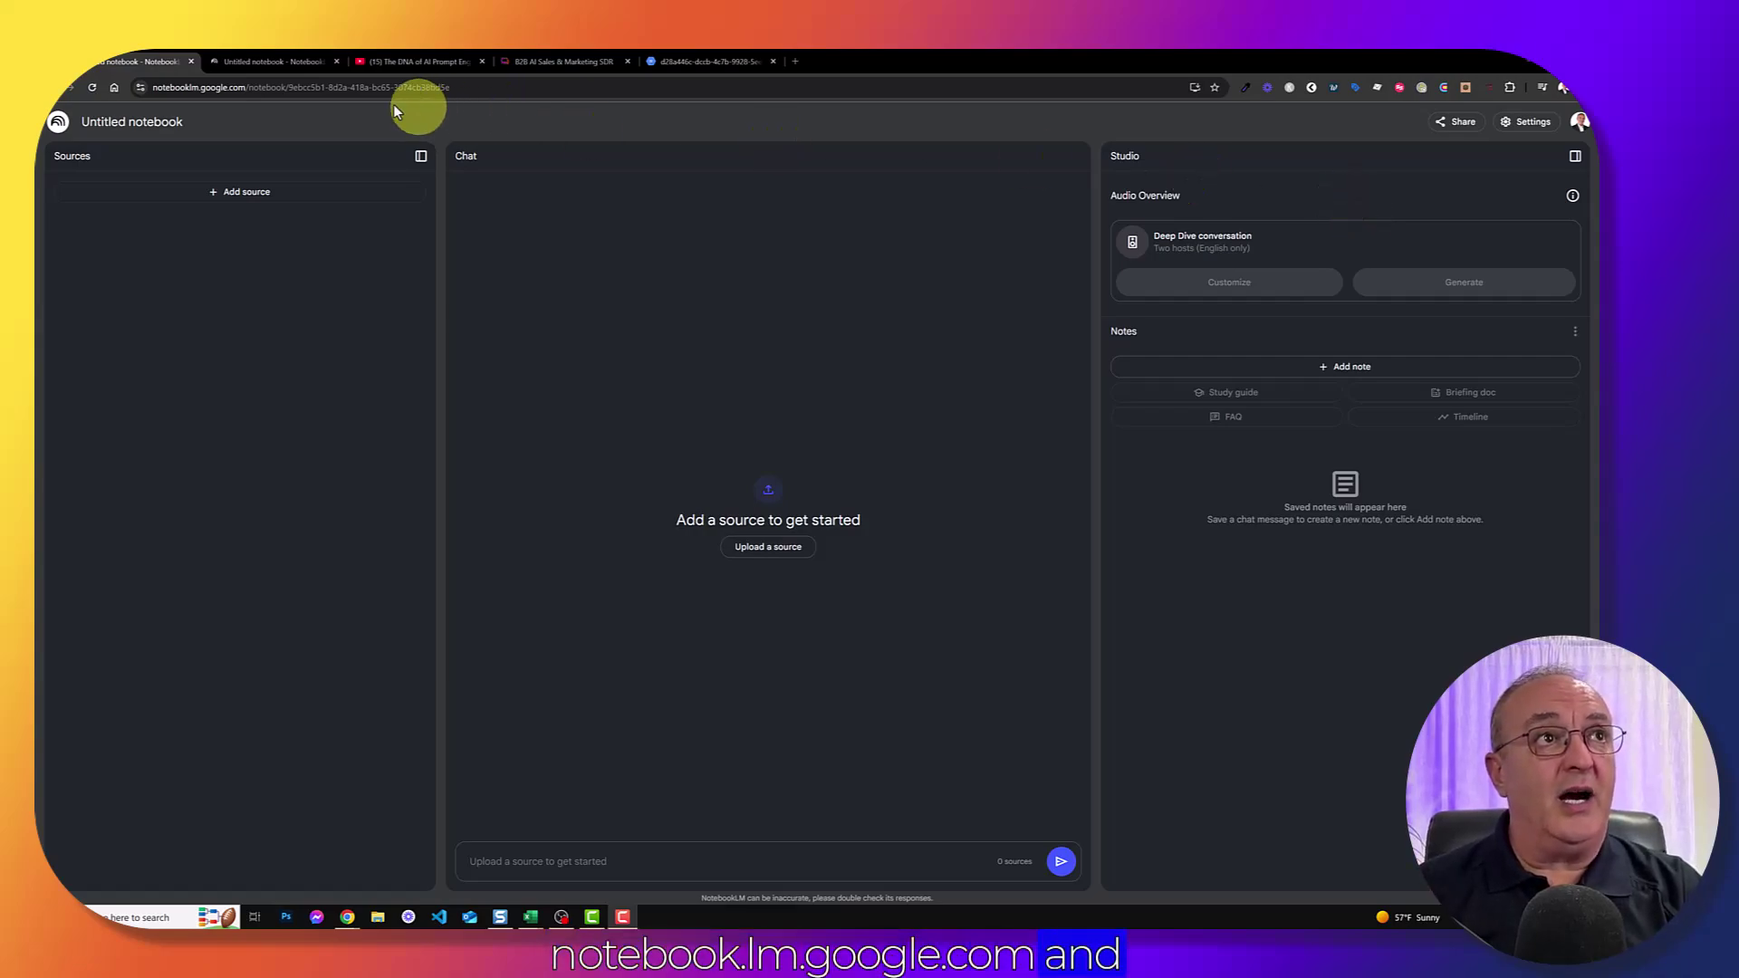
# - Leave the untitled notebook for the Simplfy.ai 'B2B AI Sales & Marketing SDR' website tab
pyautogui.moveTo(245, 87); pyautogui.dragTo(143, 90)
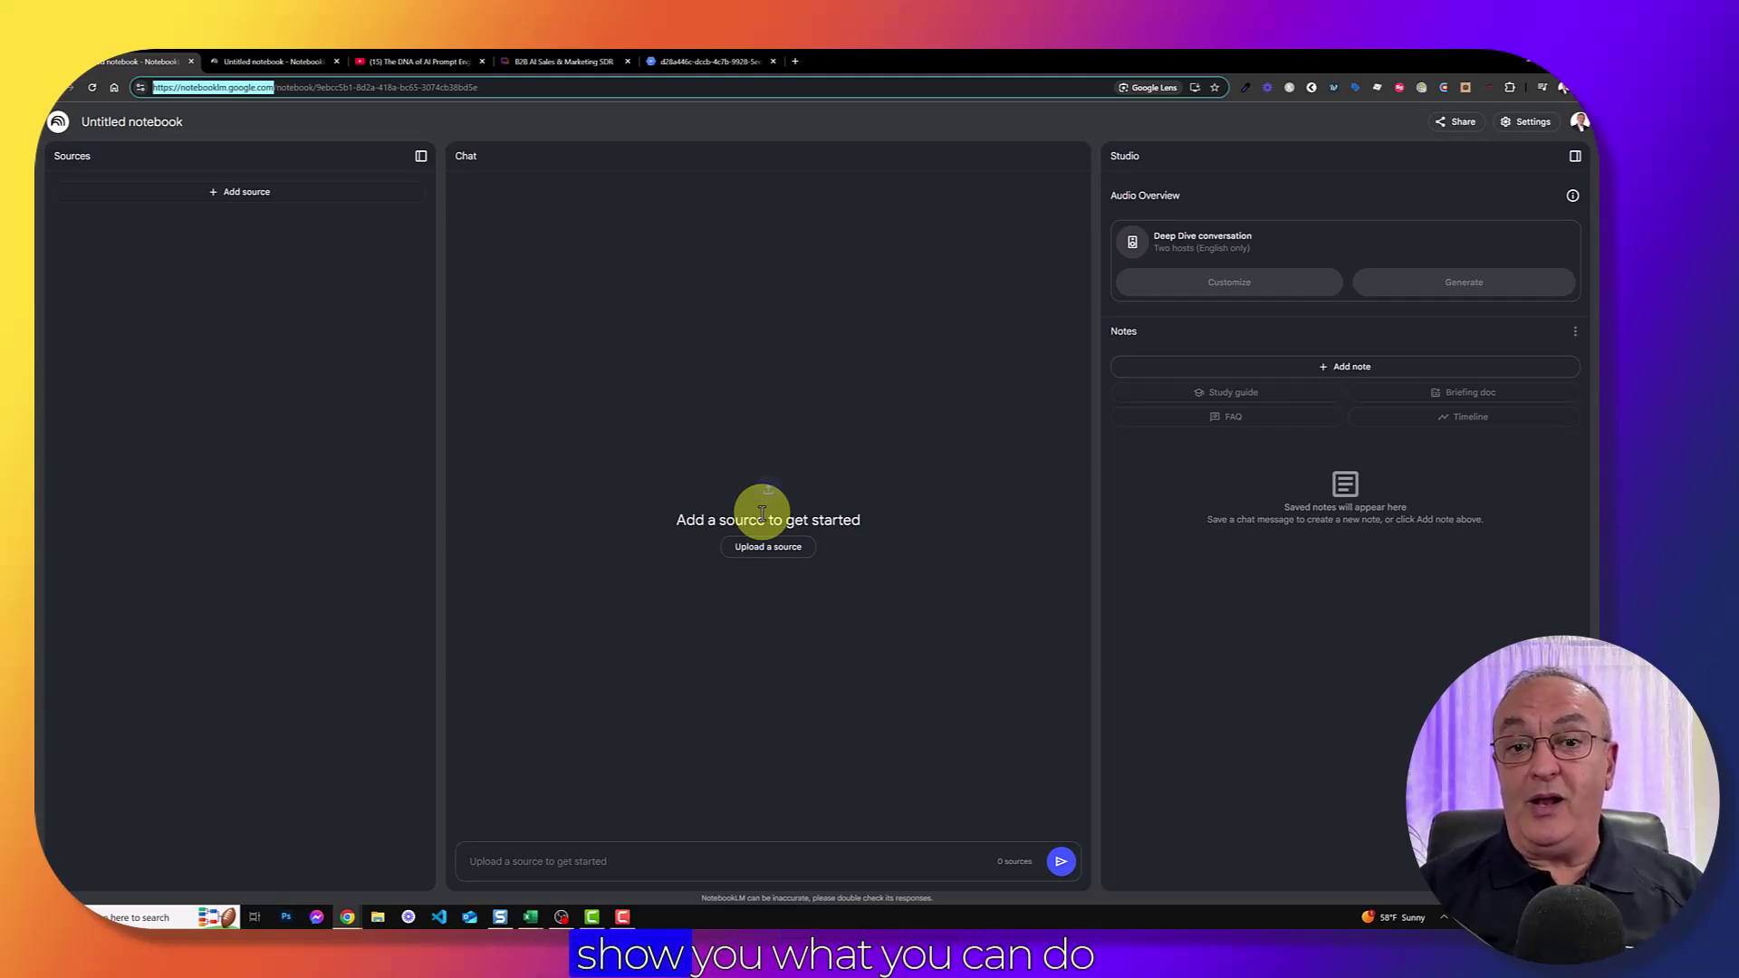
pyautogui.click(556, 63)
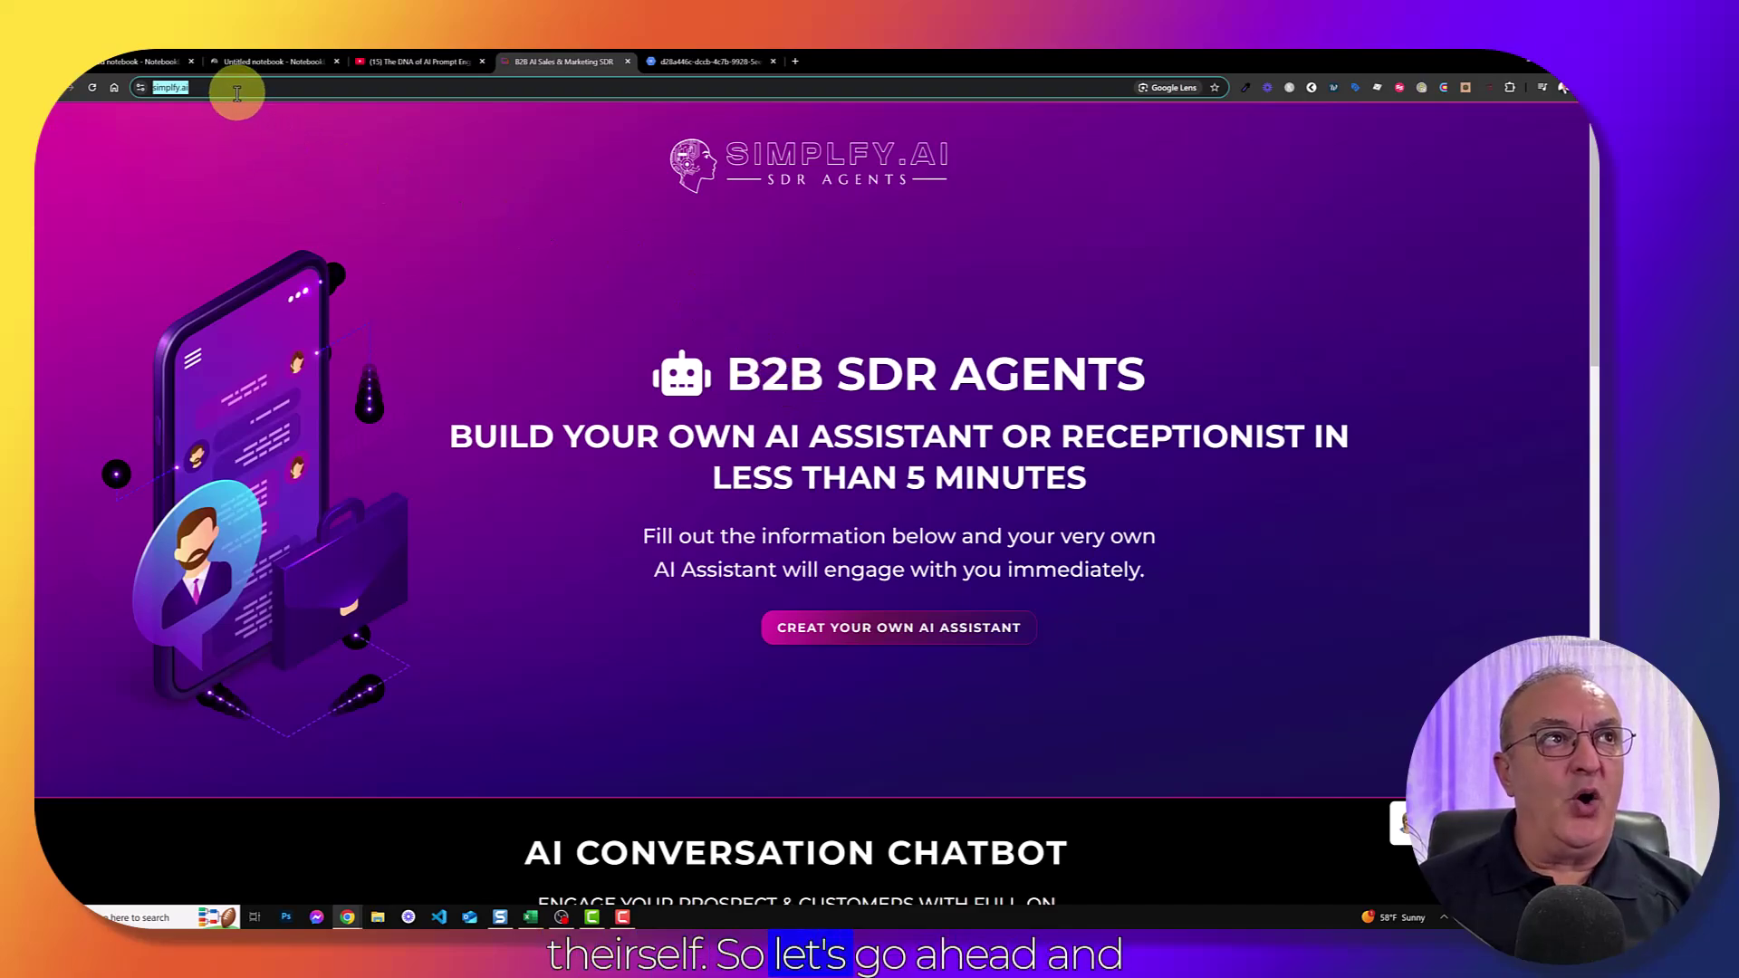
# - Copy the Simplfy.ai site URL and return to the NotebookLM tab
pyautogui.click(144, 90)
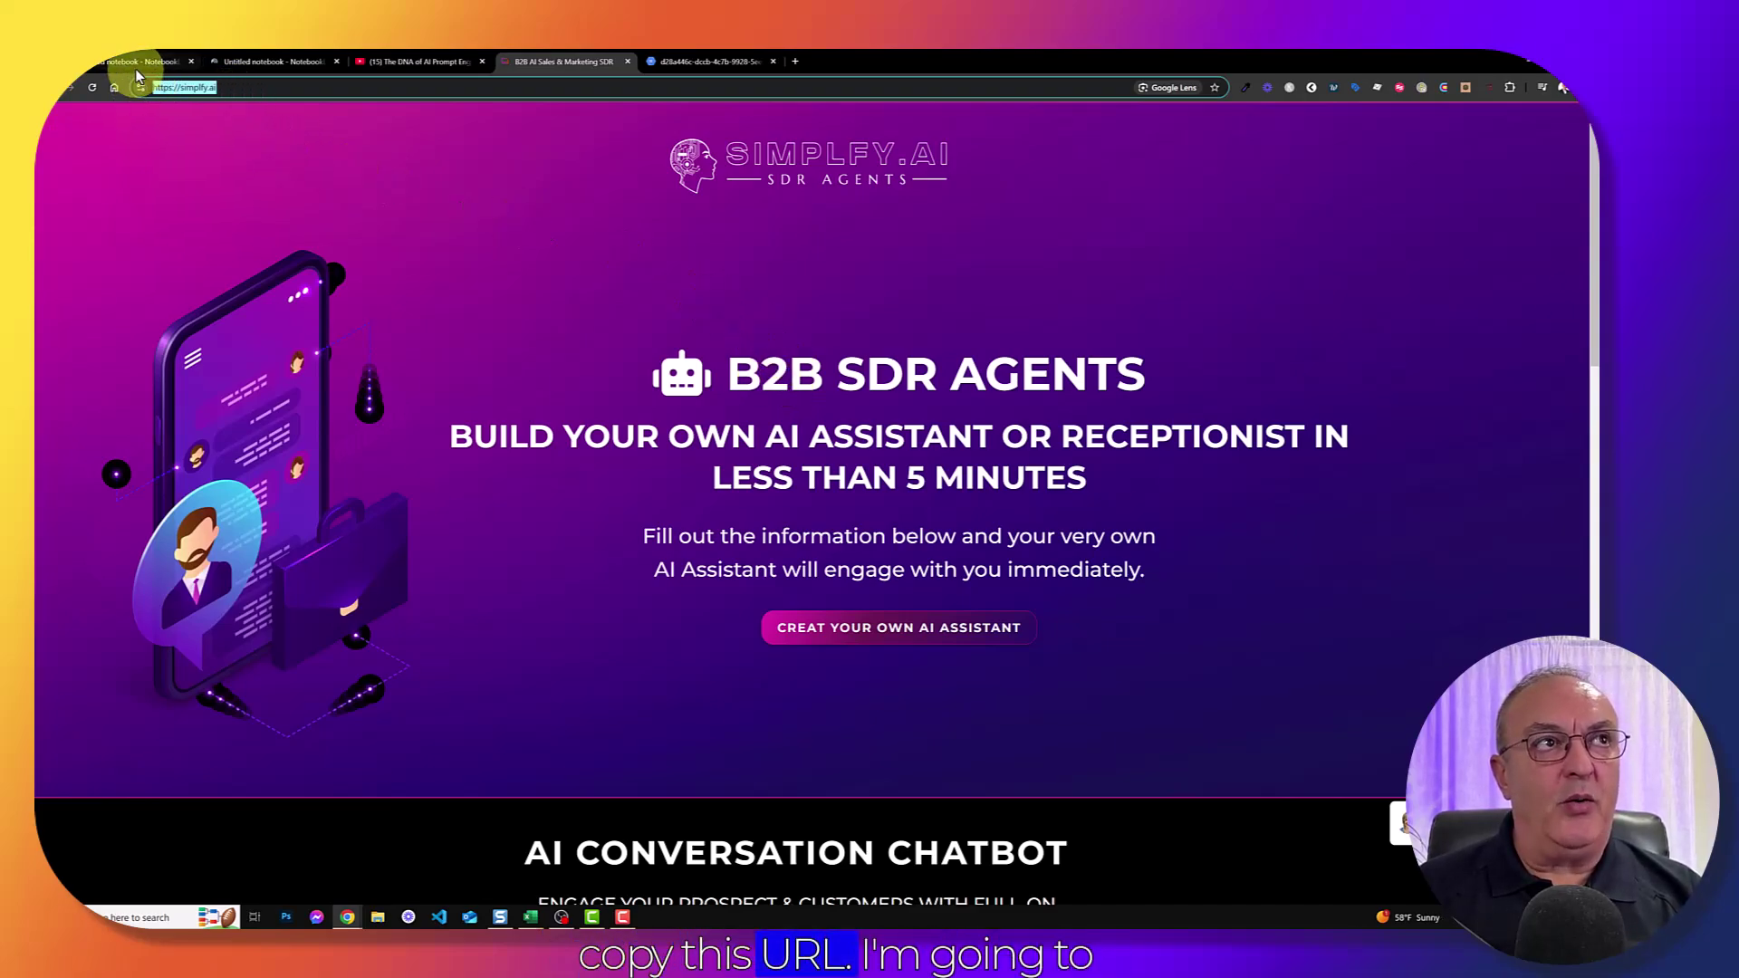
pyautogui.click(149, 62)
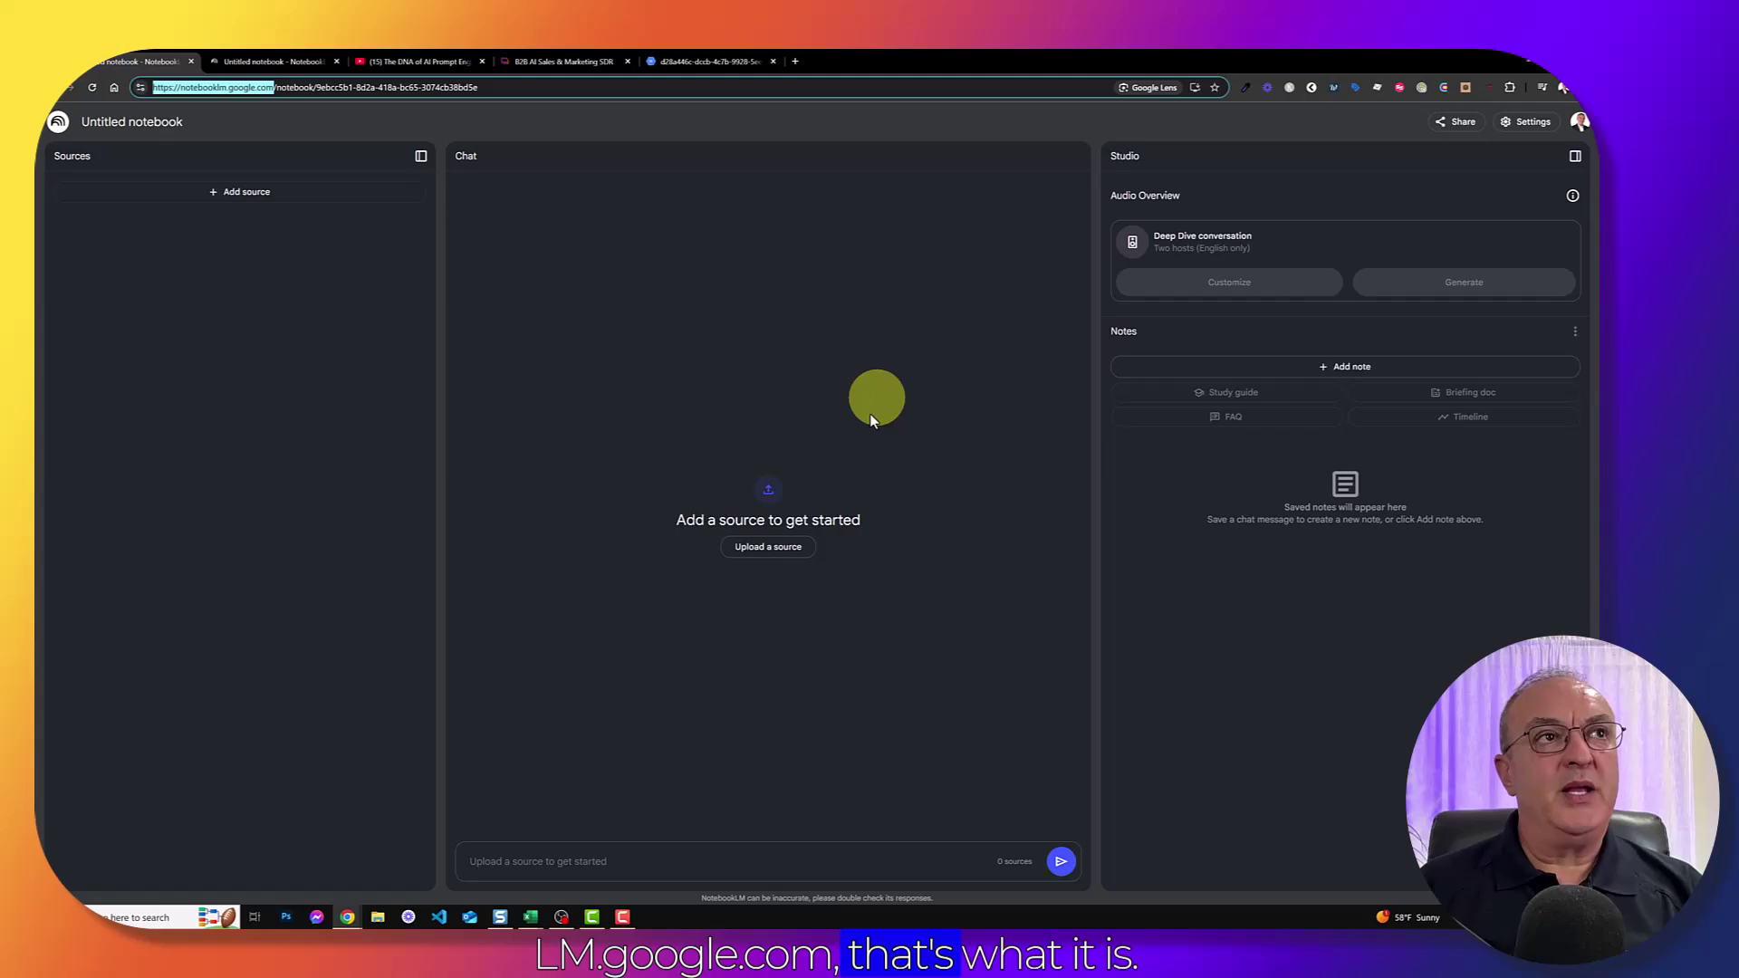
# - Open the Add sources dialog from the empty notebook's 'Upload a source'
pyautogui.click(768, 549)
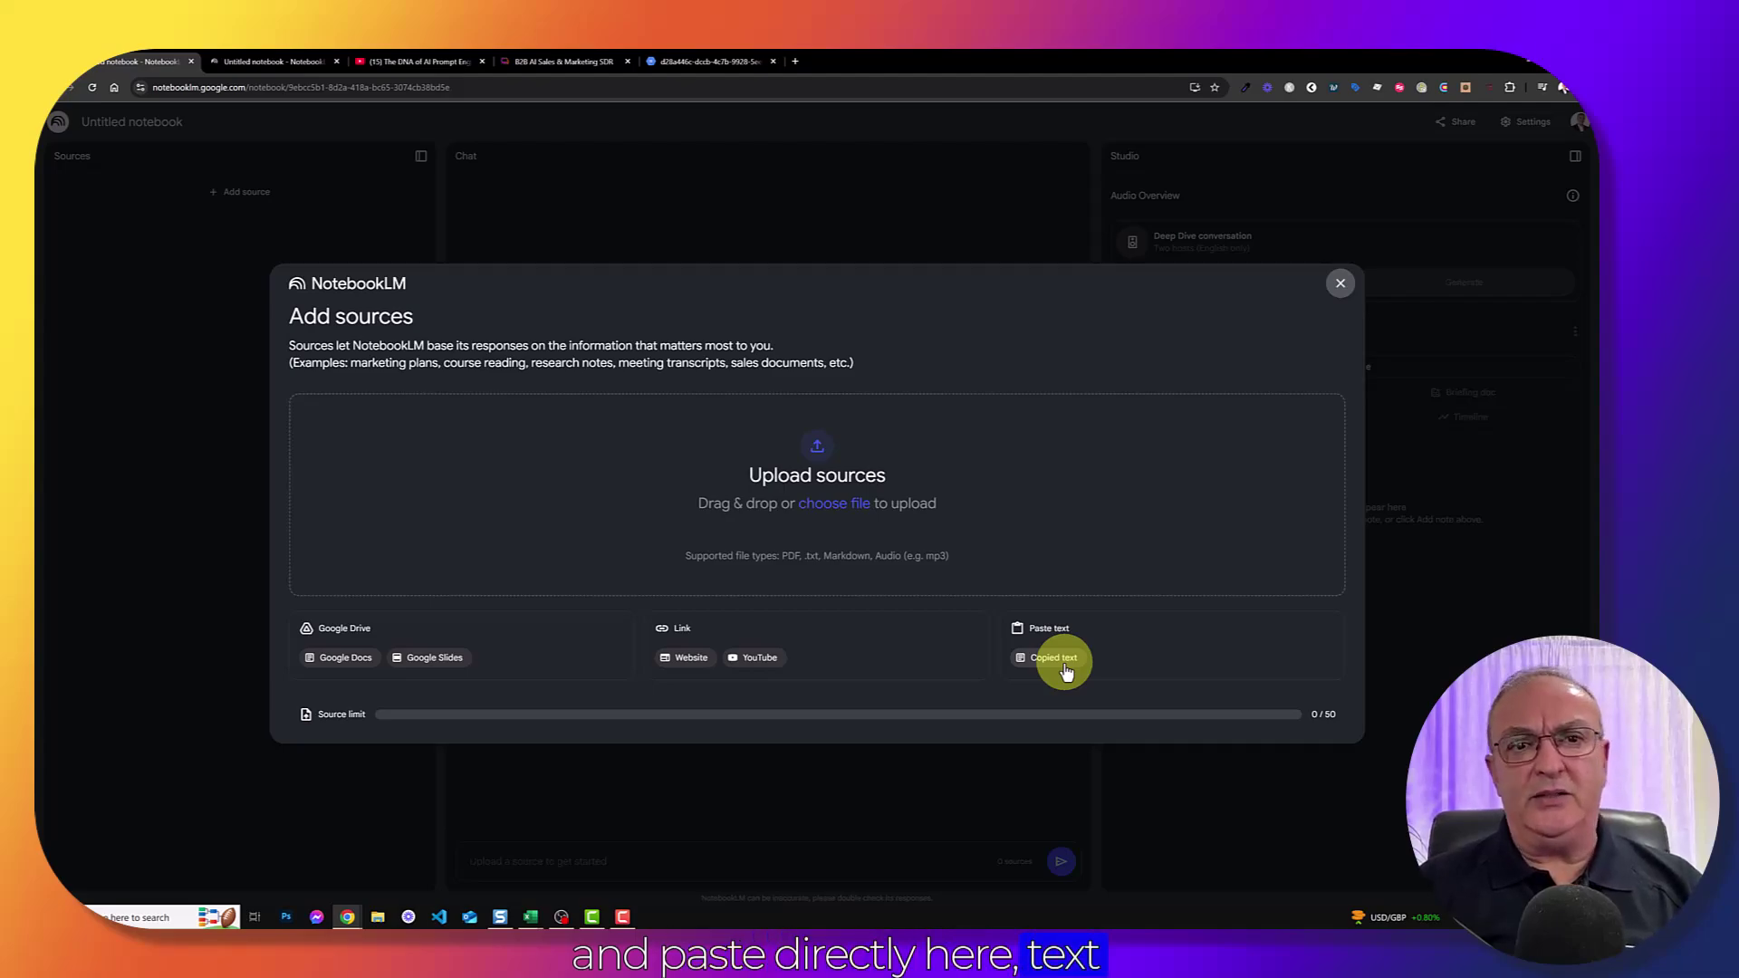
# - Paste the copied Simplfy.ai URL in as a Website source
pyautogui.click(691, 661)
pyautogui.click(566, 442)
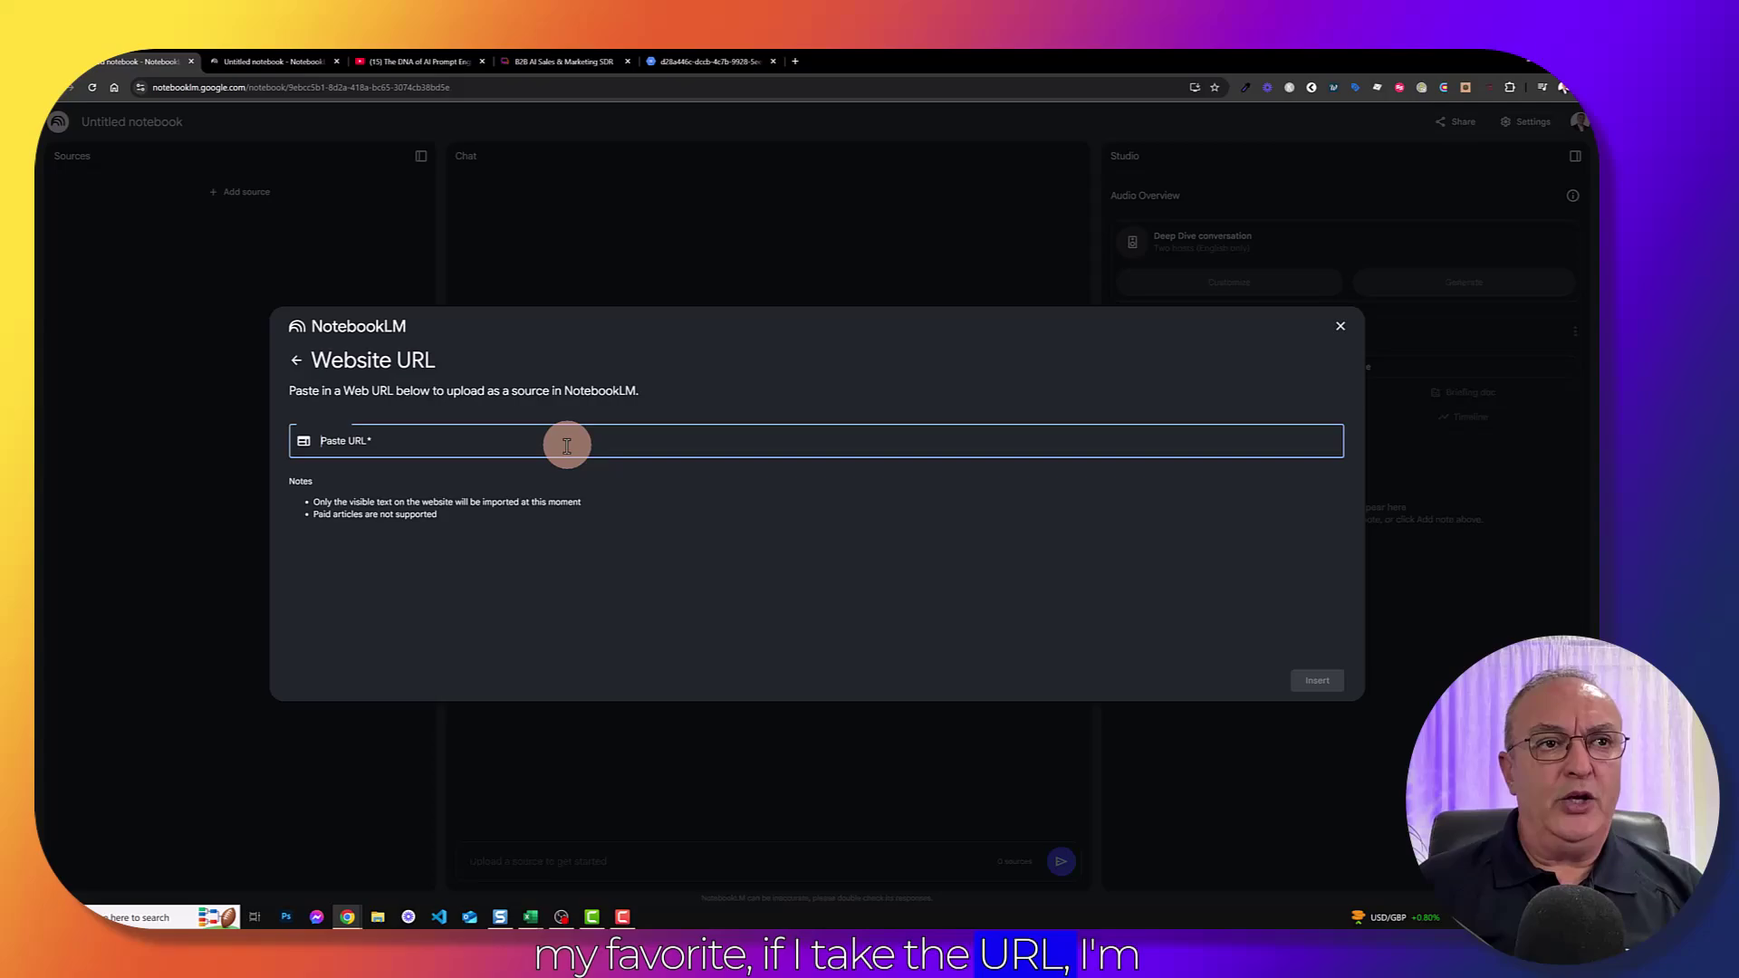
pyautogui.write('https://simplfy.ai/')
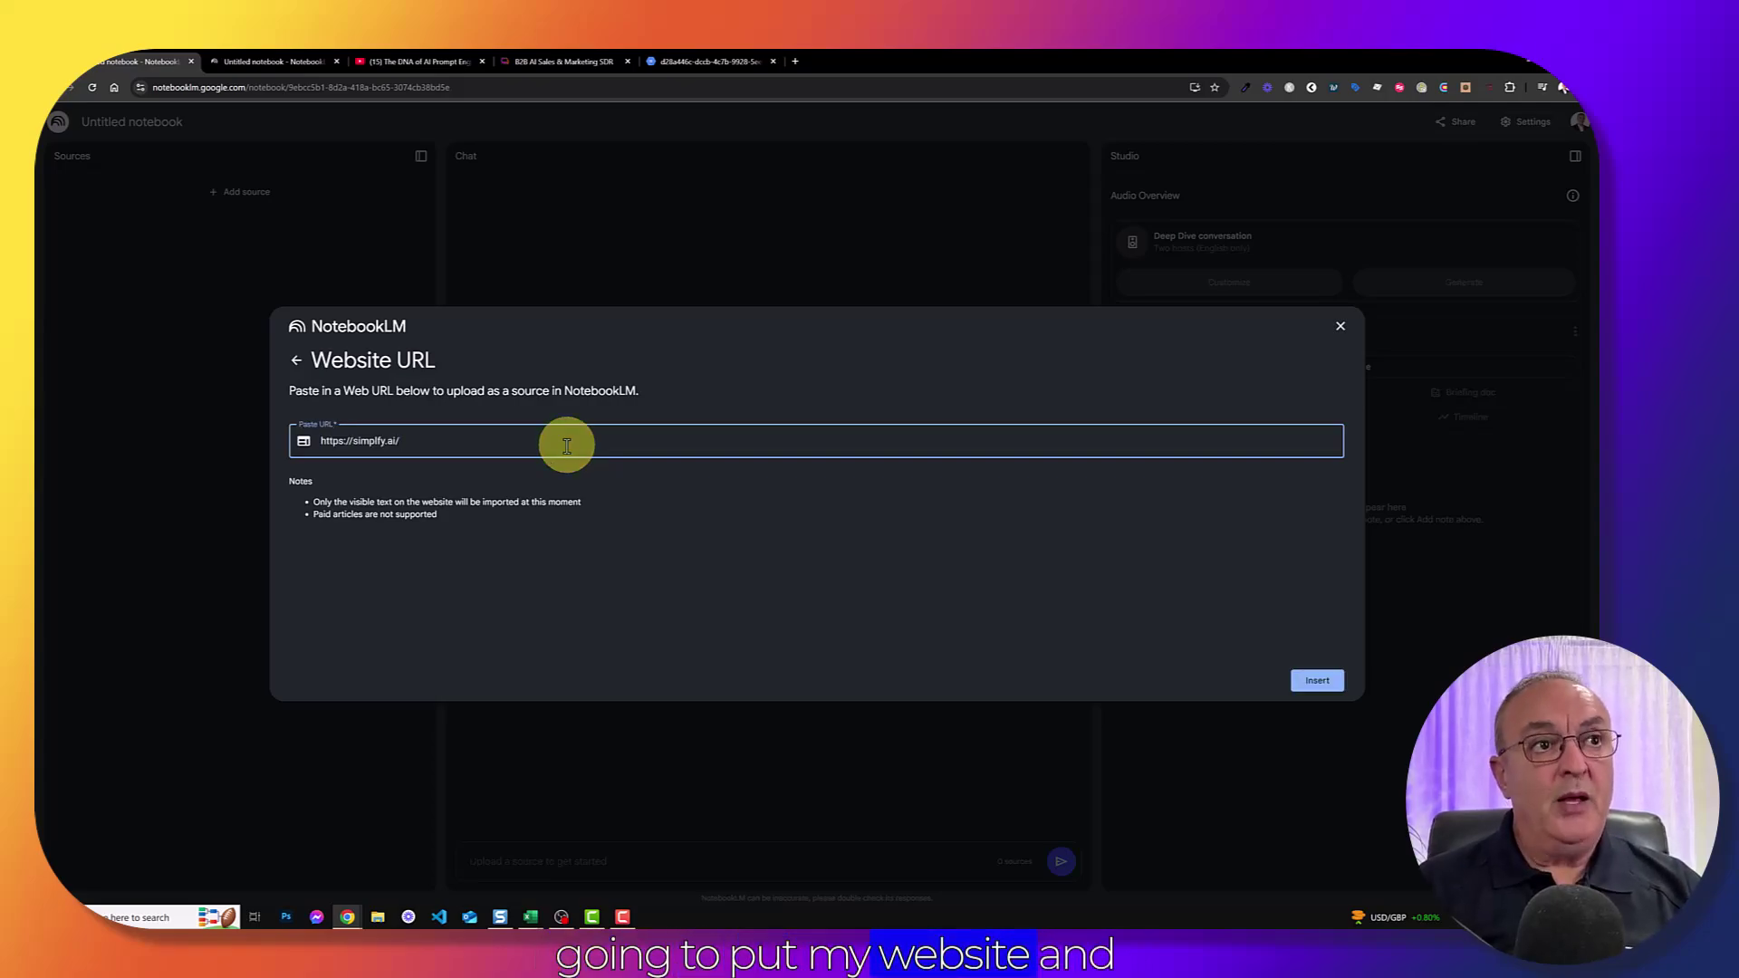
pyautogui.press('Return')
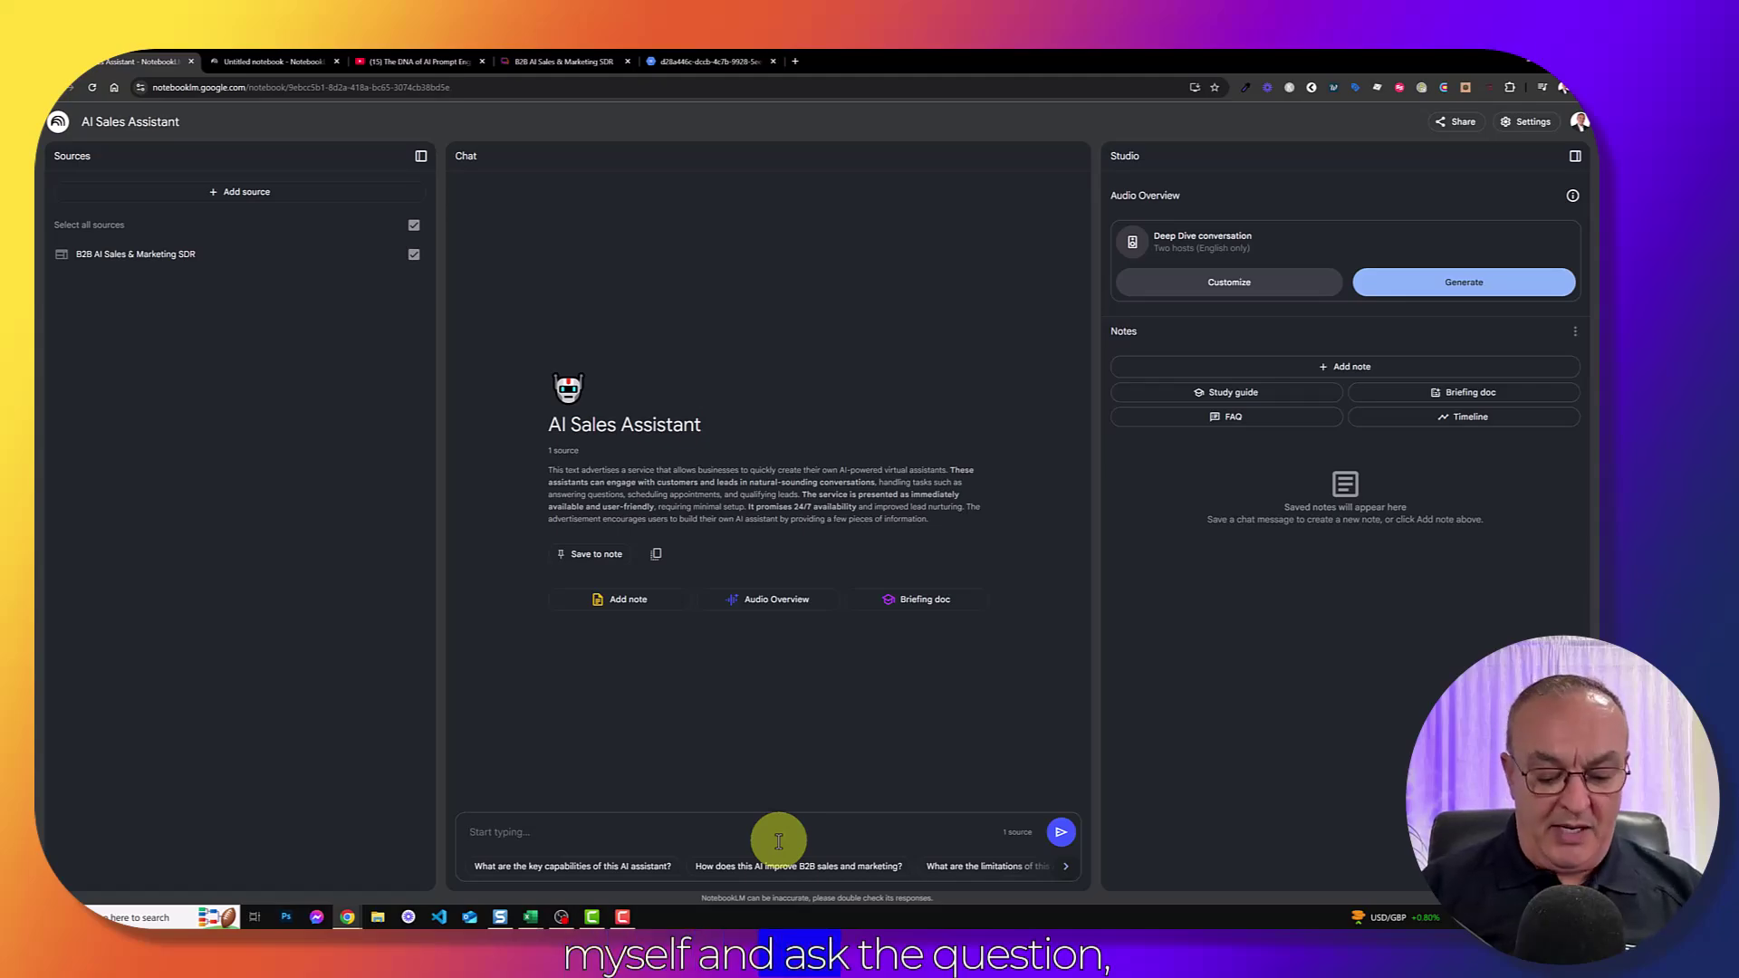
# - Ask 'tell me more' and 'How long does it take to set up the AI assistant?'
pyautogui.write('tel me m')
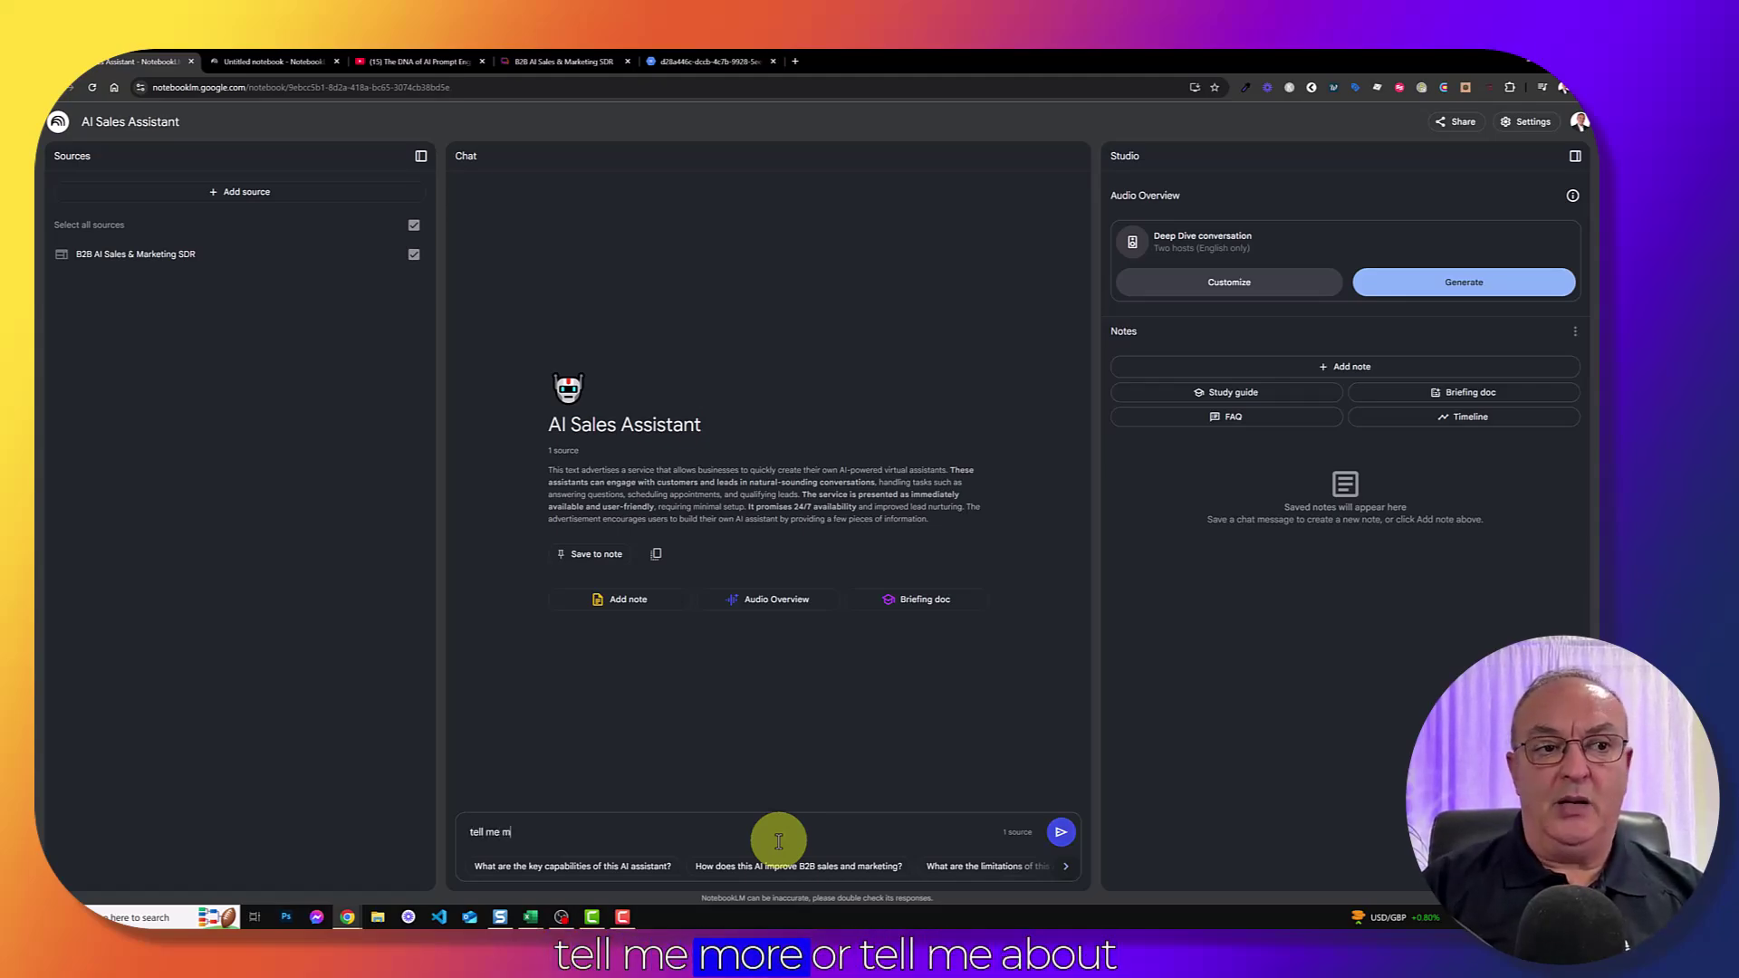
pyautogui.write('ore')
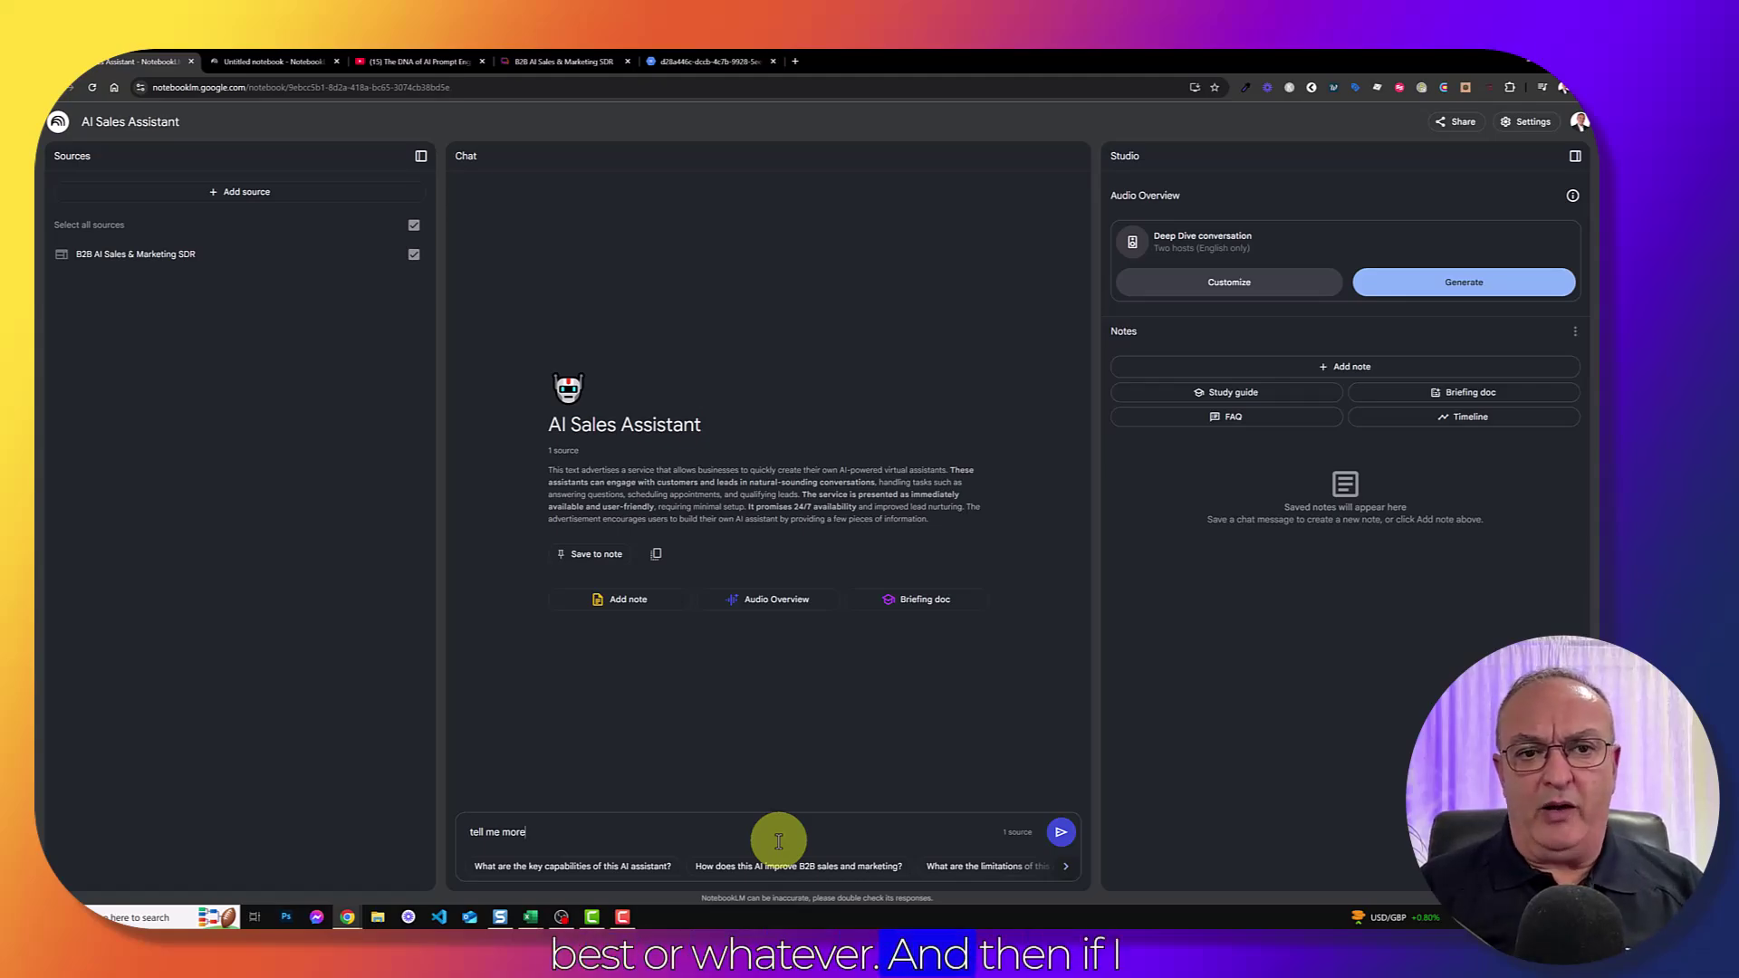
pyautogui.press('Return')
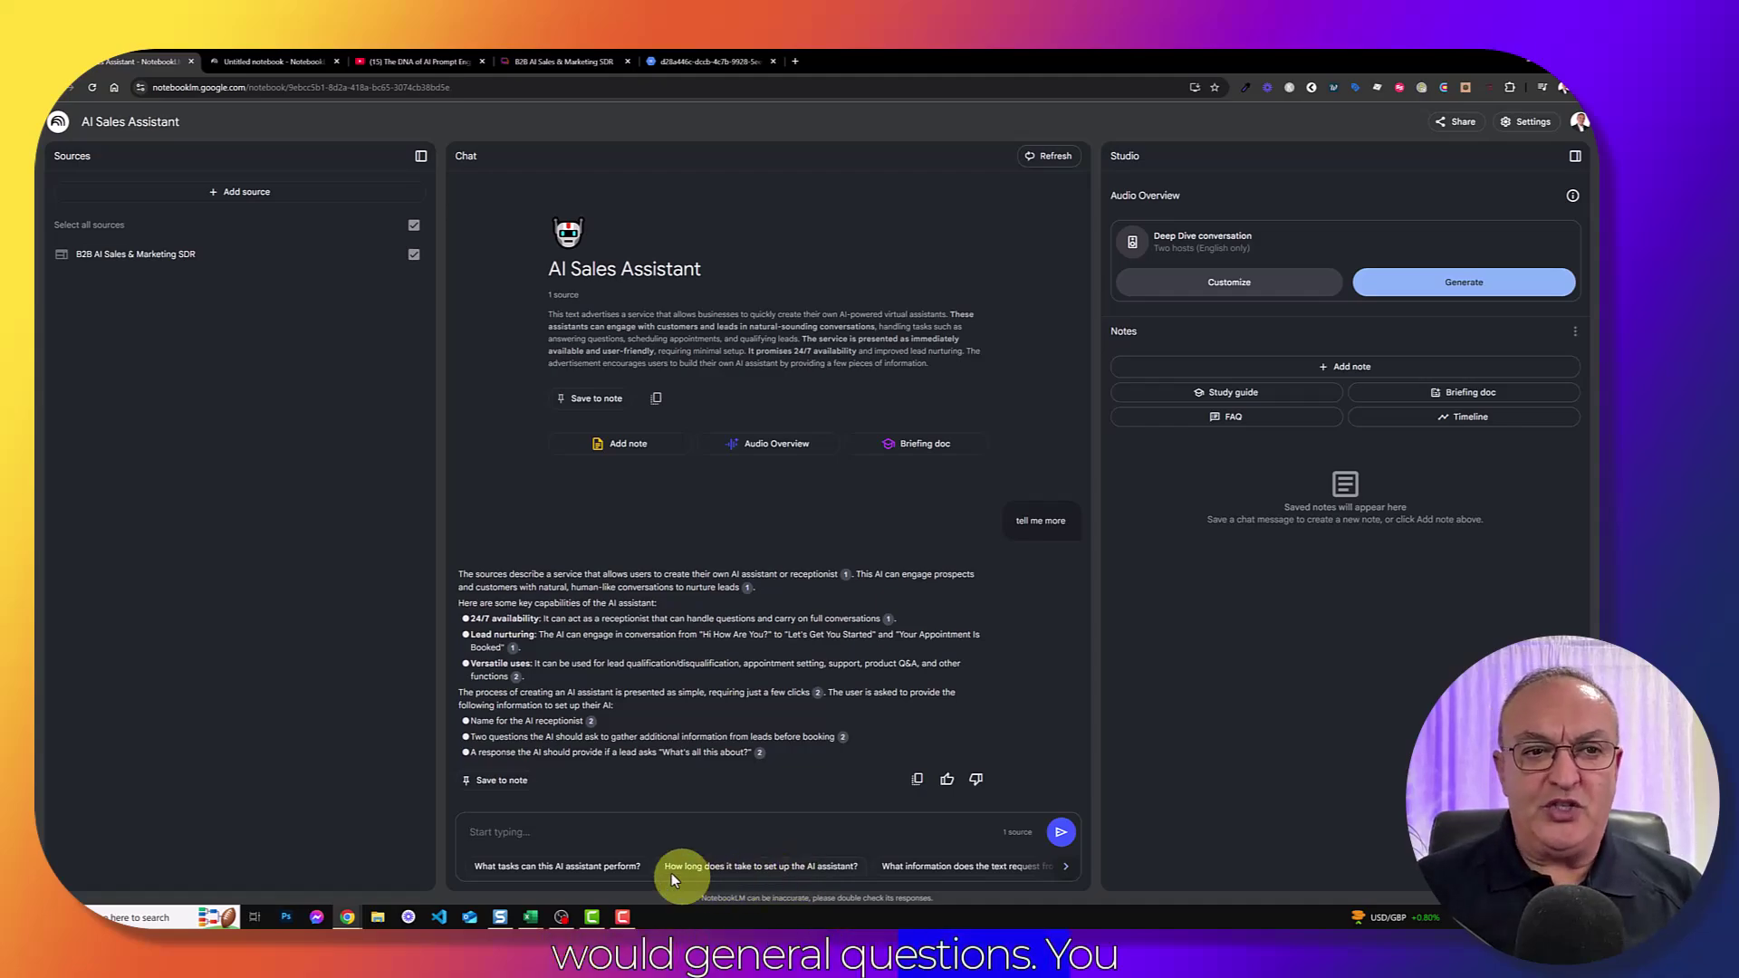
pyautogui.click(711, 871)
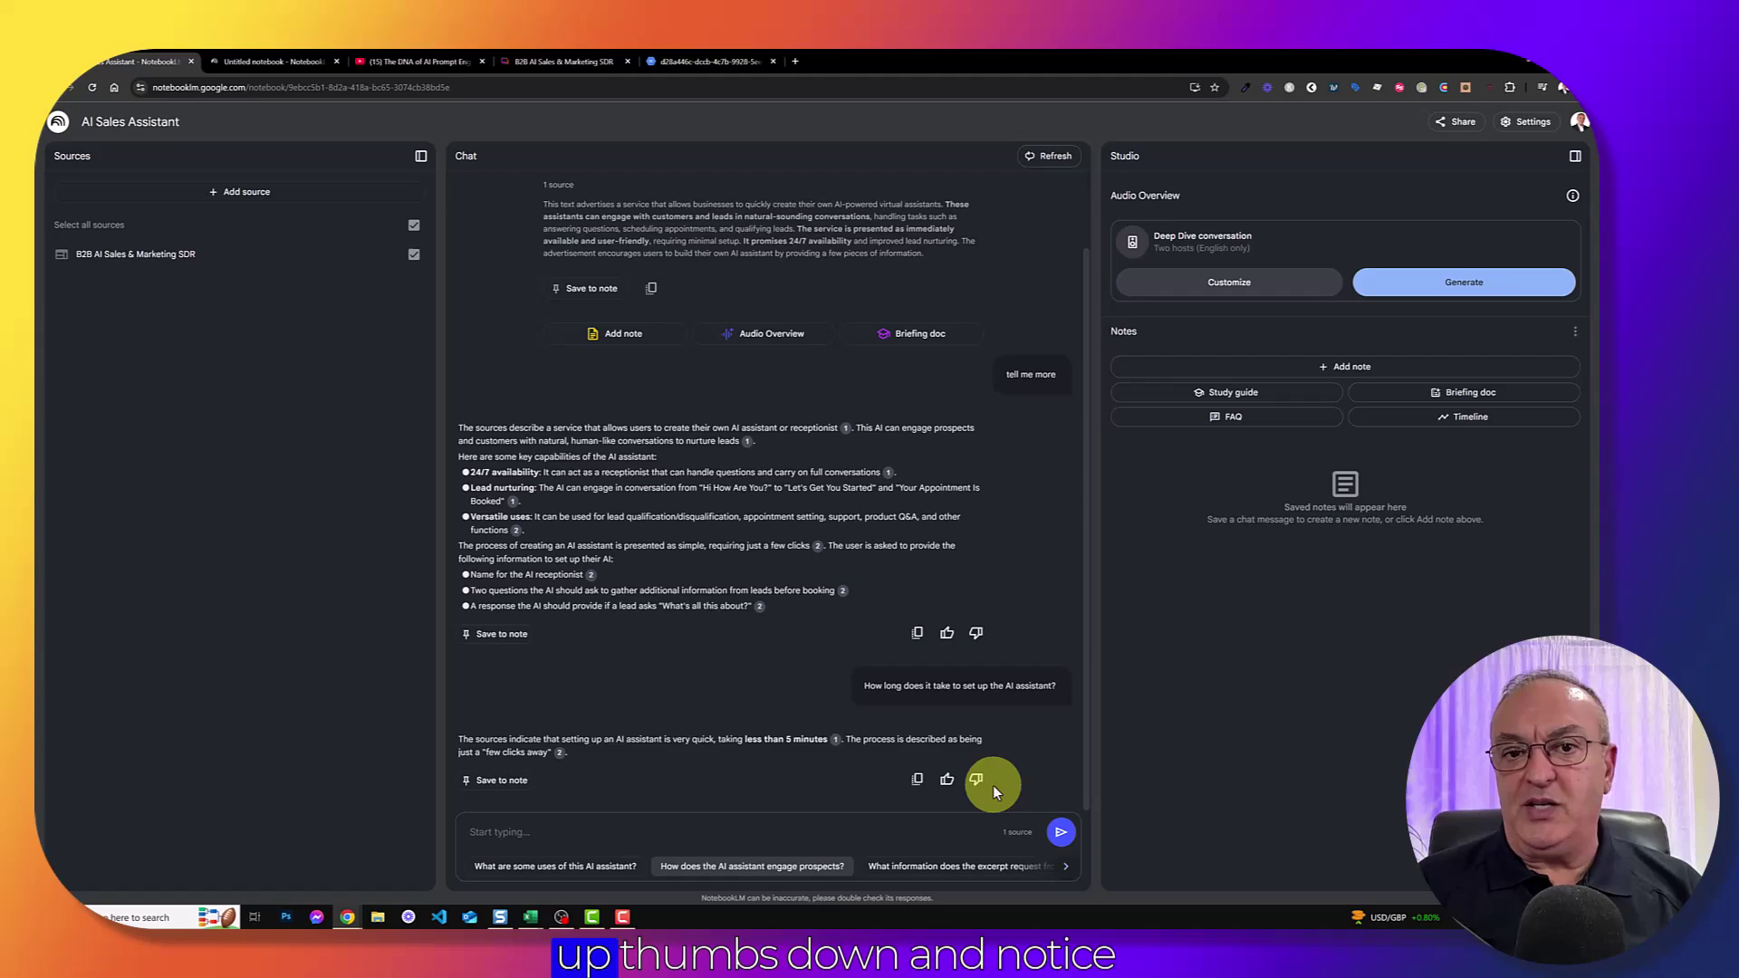
pyautogui.scroll(1, 871, 692)
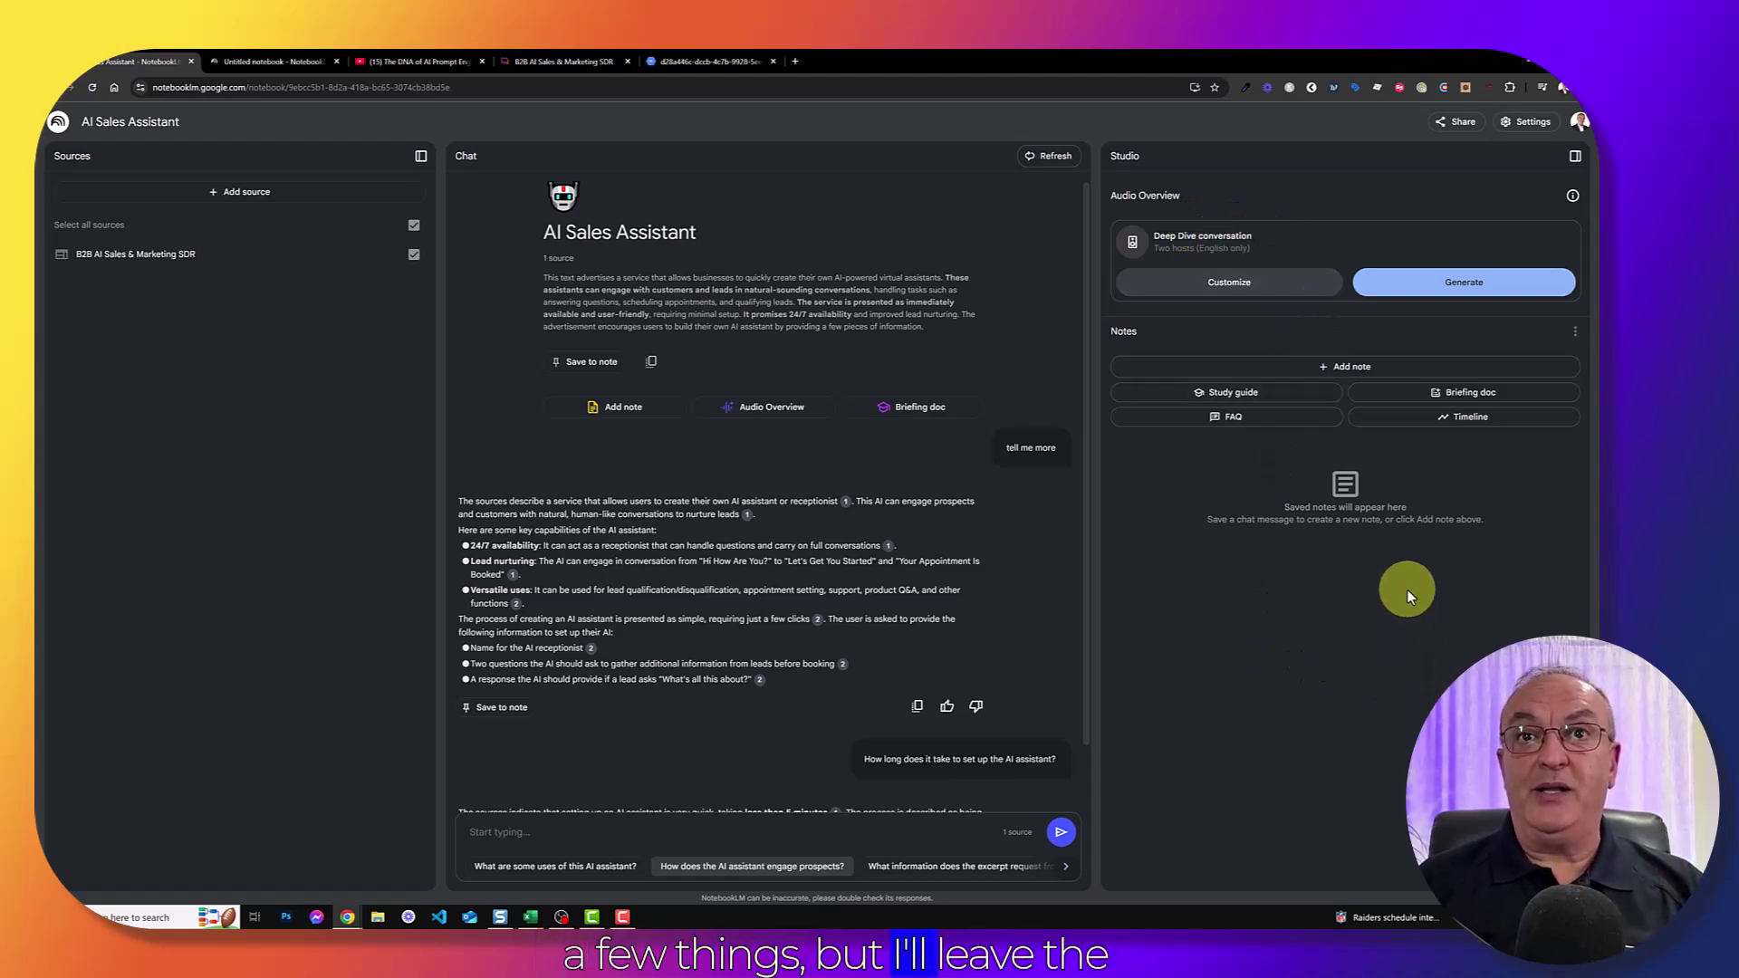
# - Generate an FAQ note, open it and select its text, then close it
pyautogui.click(1250, 424)
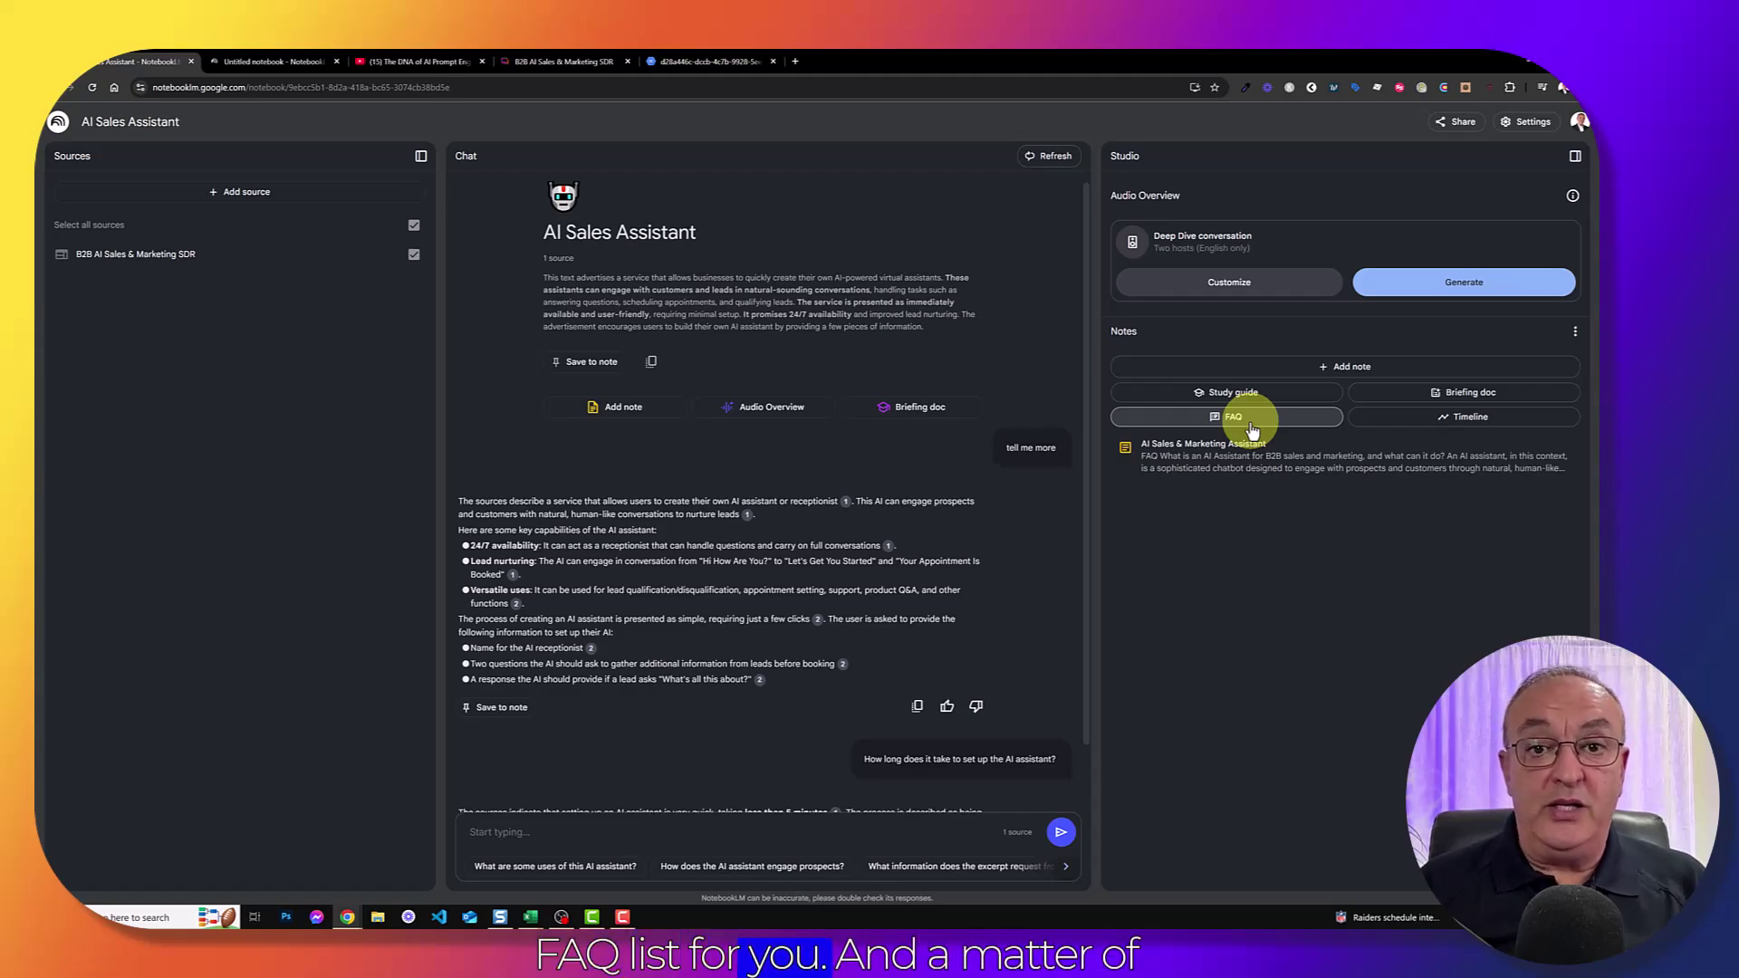
pyautogui.click(1308, 472)
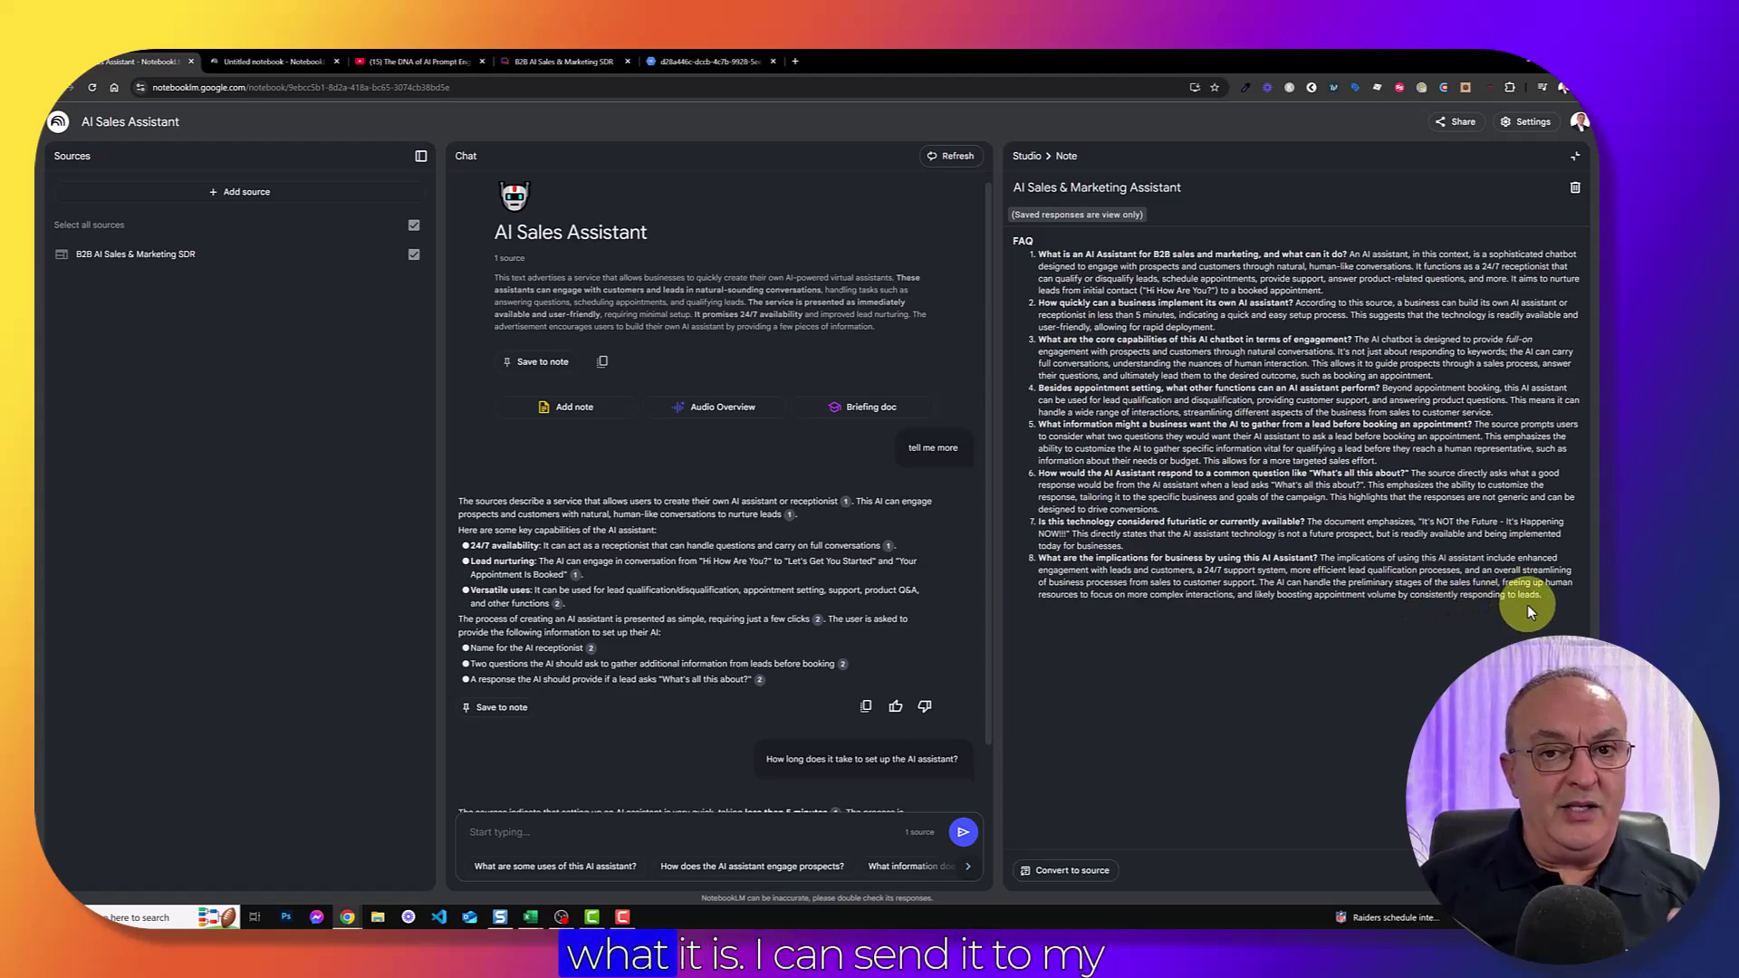
pyautogui.moveTo(1541, 599); pyautogui.dragTo(1037, 258)
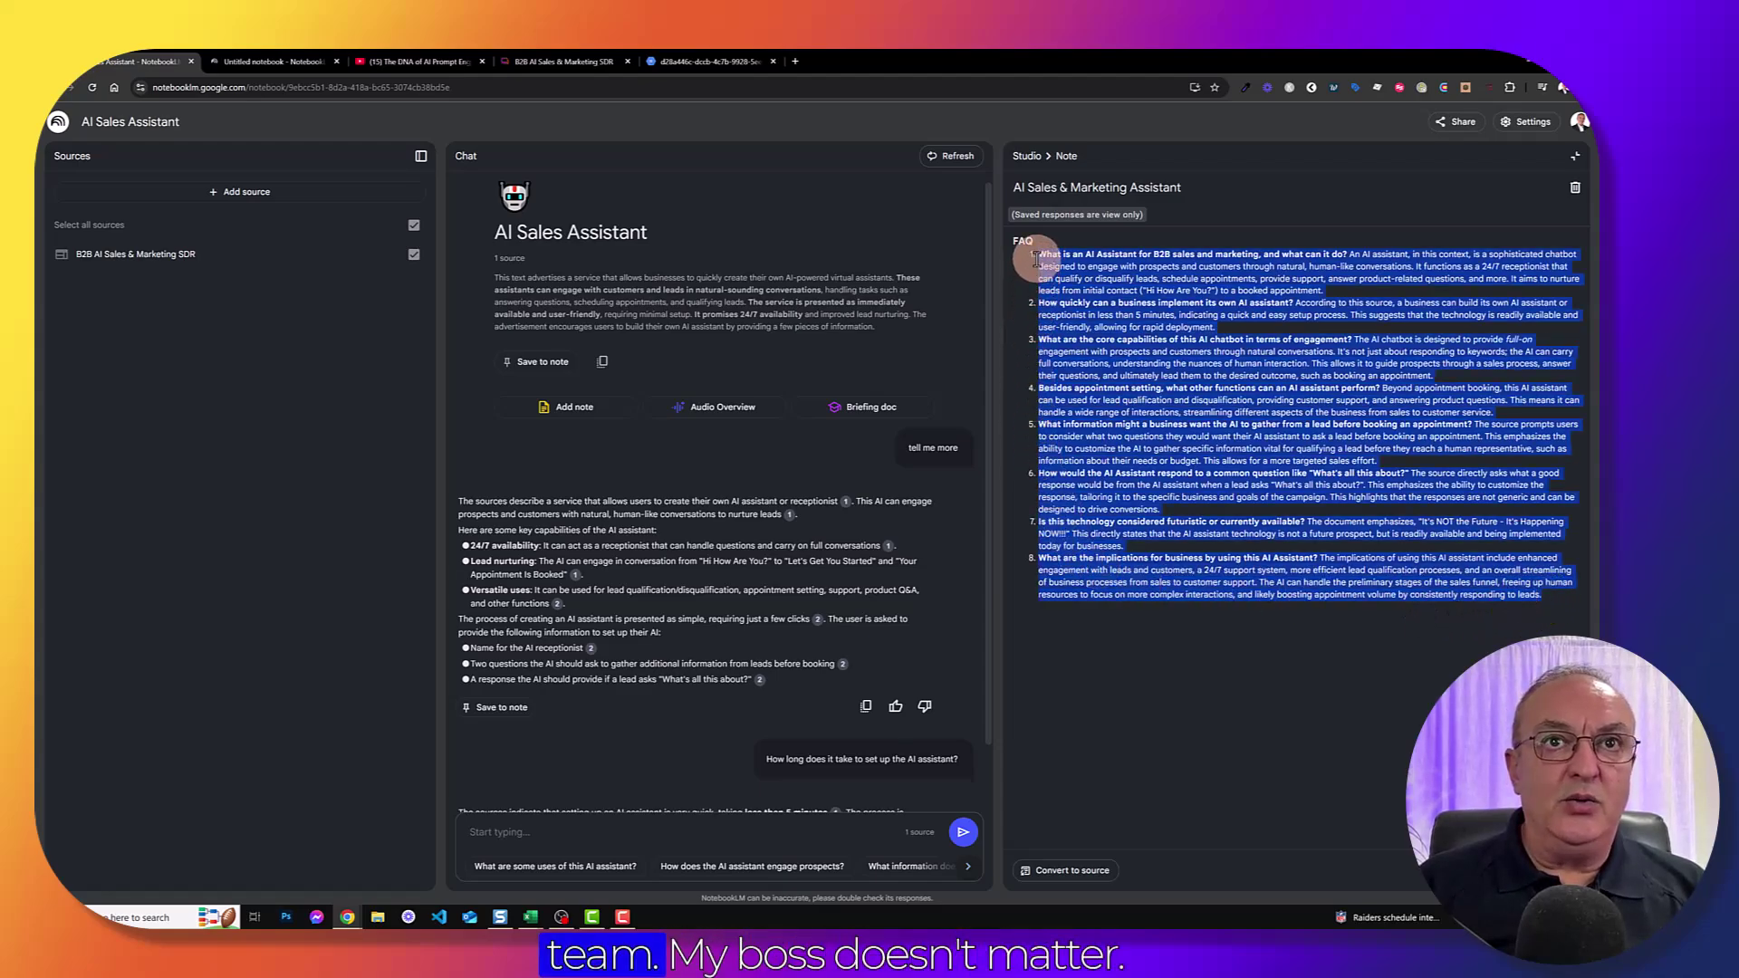
pyautogui.click(1572, 163)
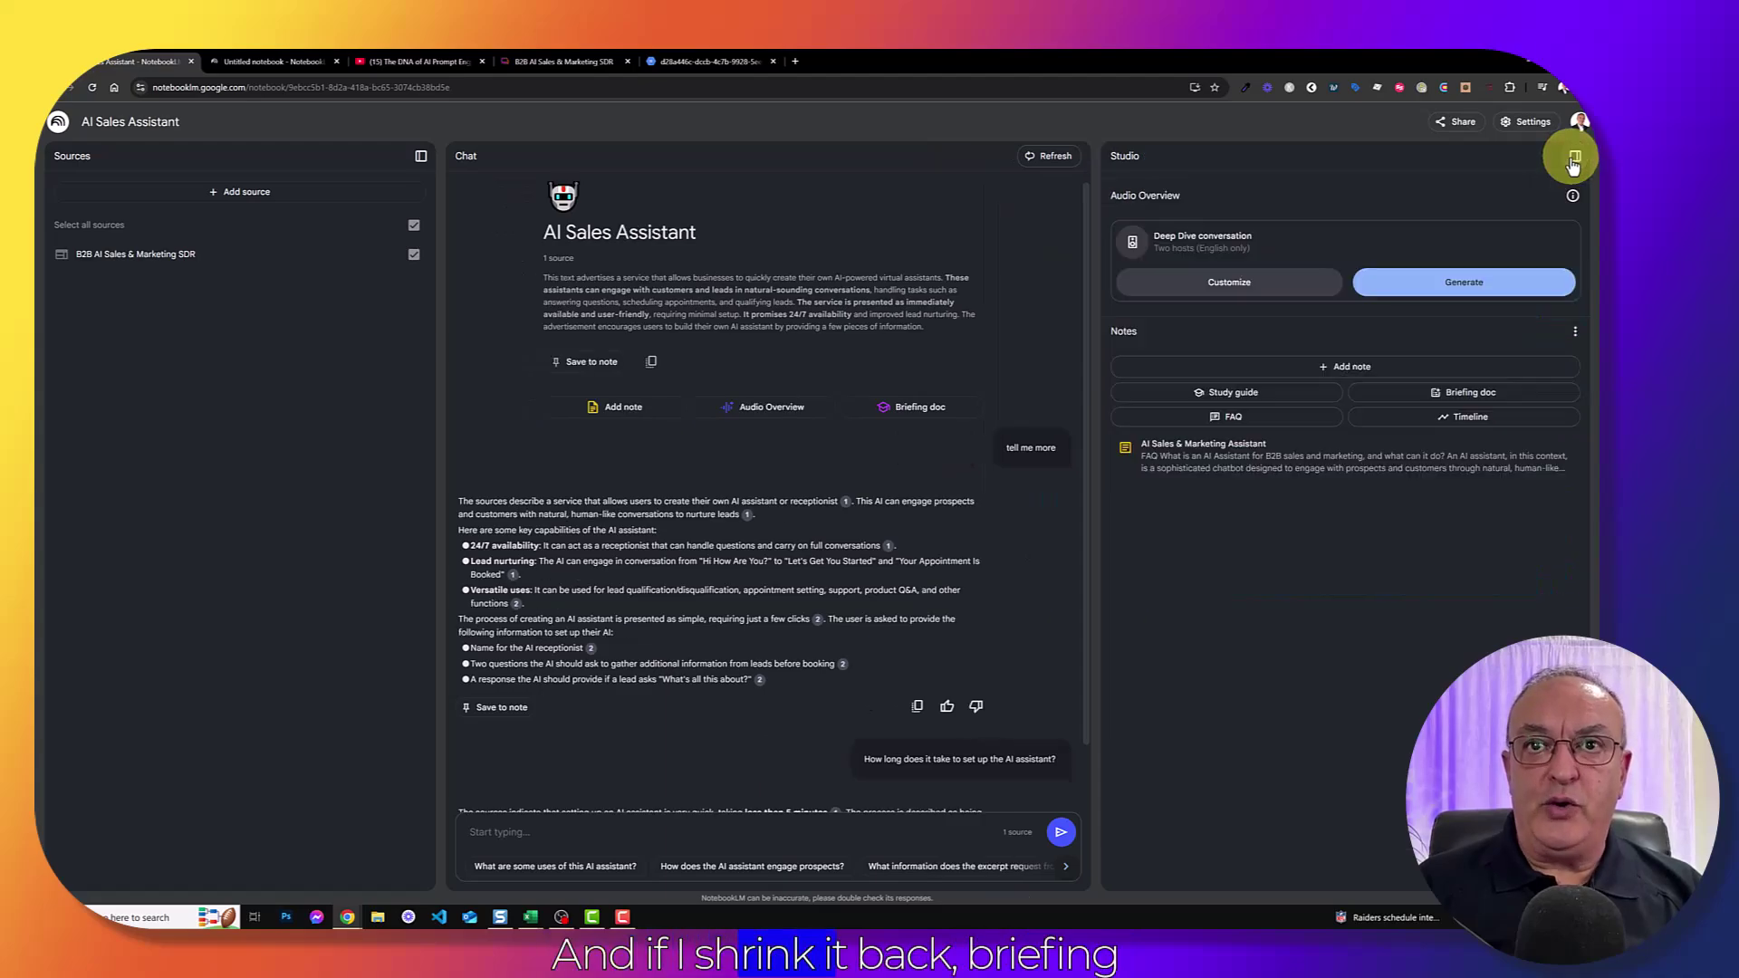
# - Create a Briefing doc and open the AI-Powered B2B Sales & Marketing Automation note
pyautogui.click(1470, 398)
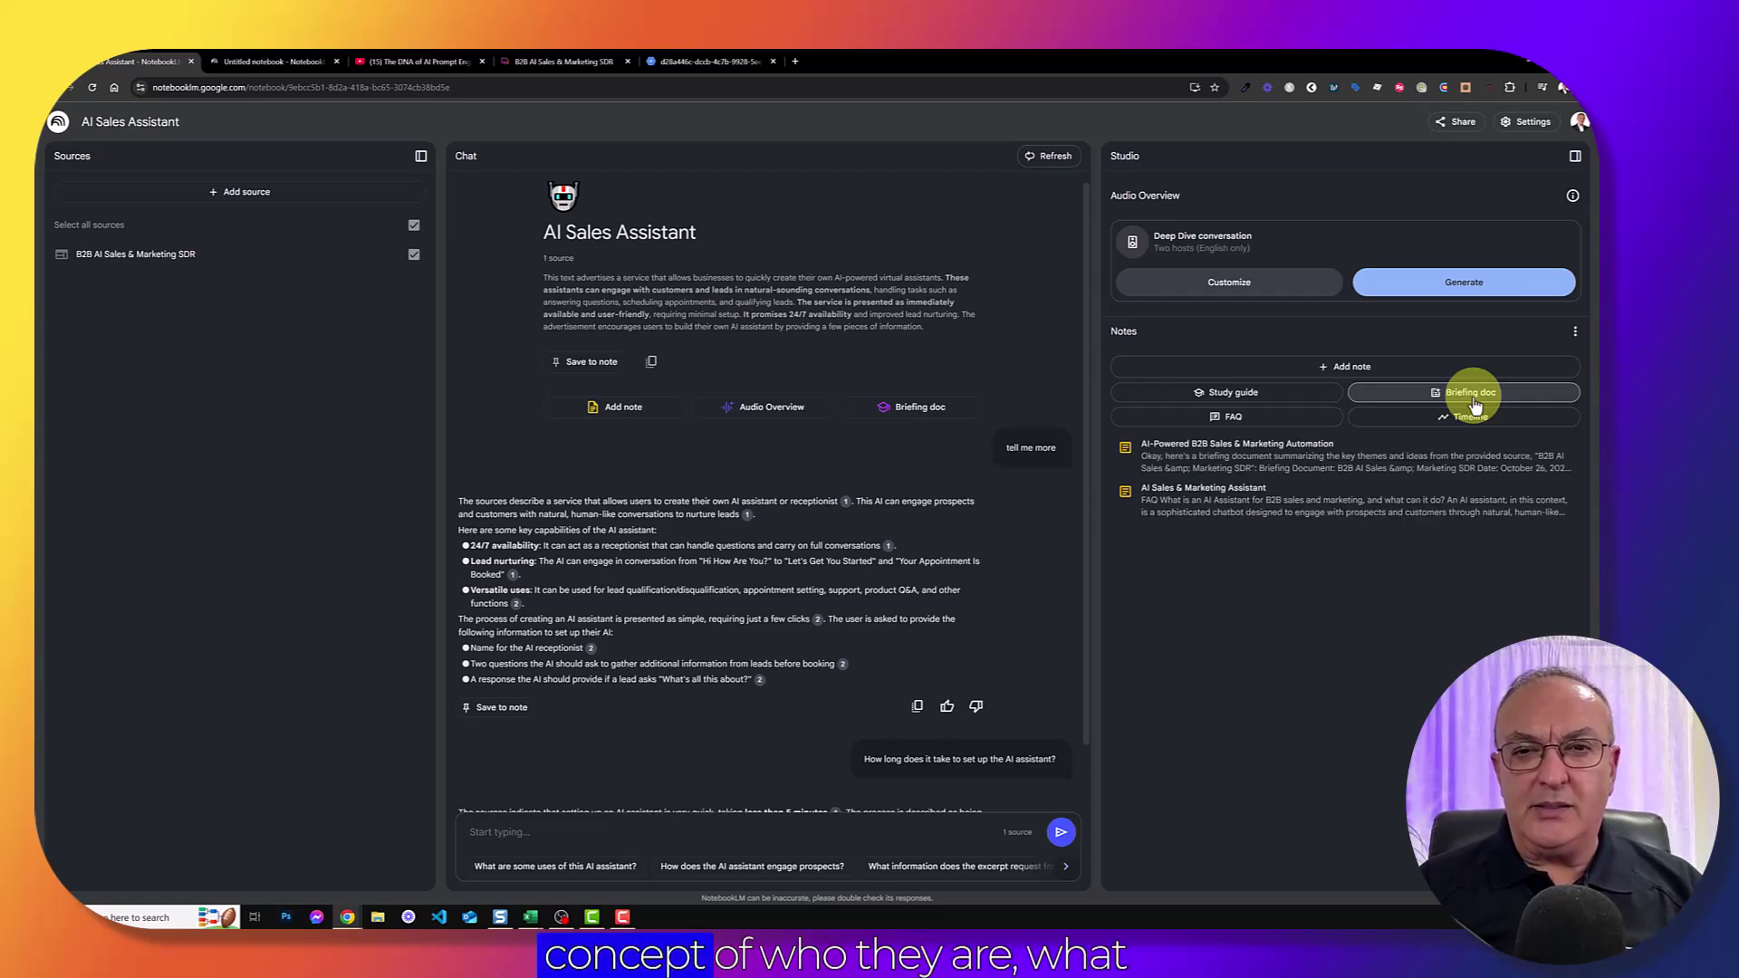
pyautogui.click(1301, 464)
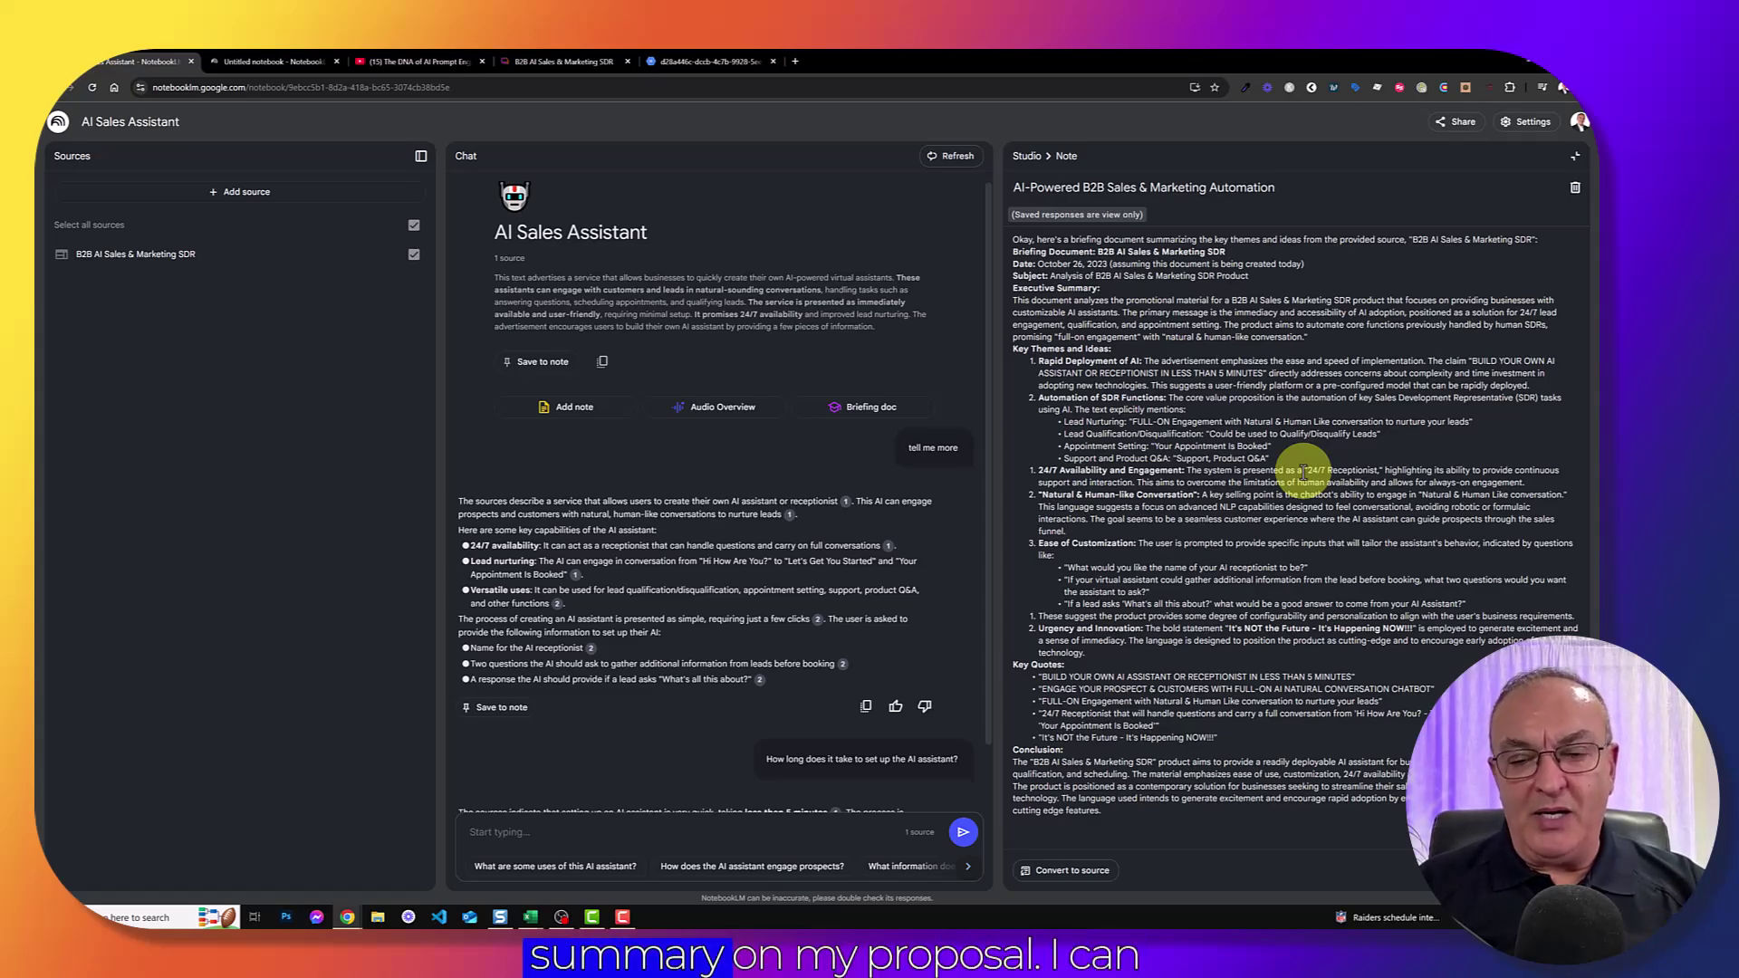
# - Close the briefing note and generate the Audio Overview podcast
pyautogui.click(1575, 161)
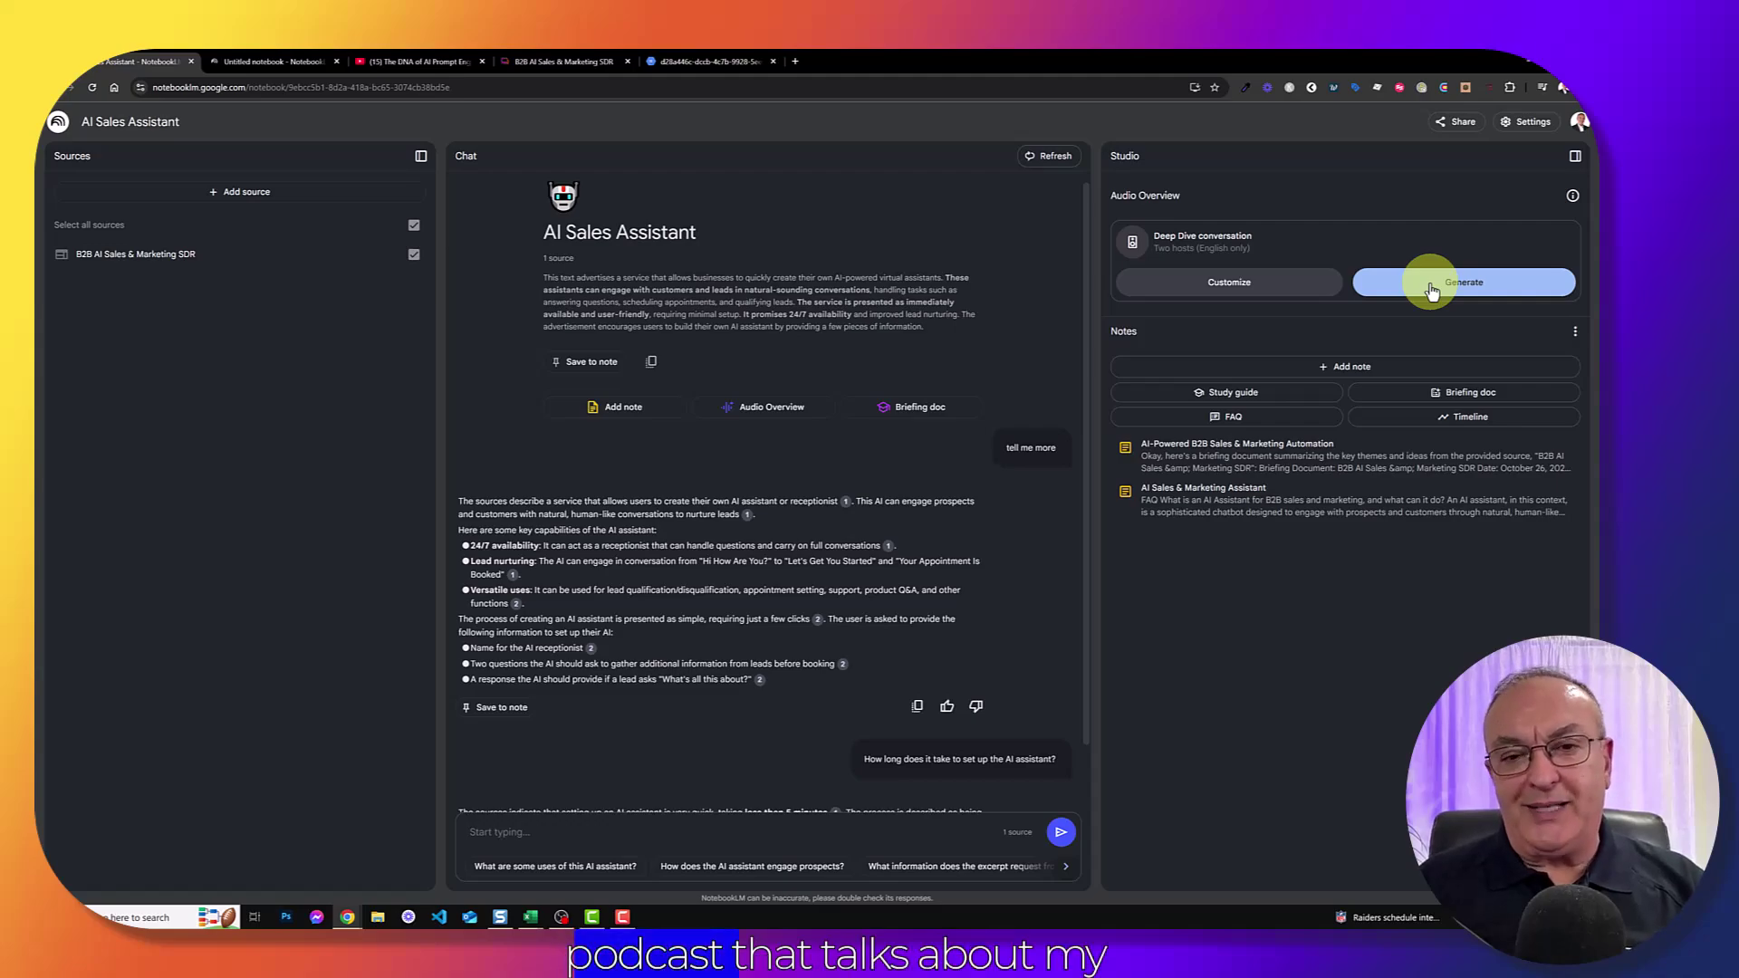
pyautogui.click(1431, 288)
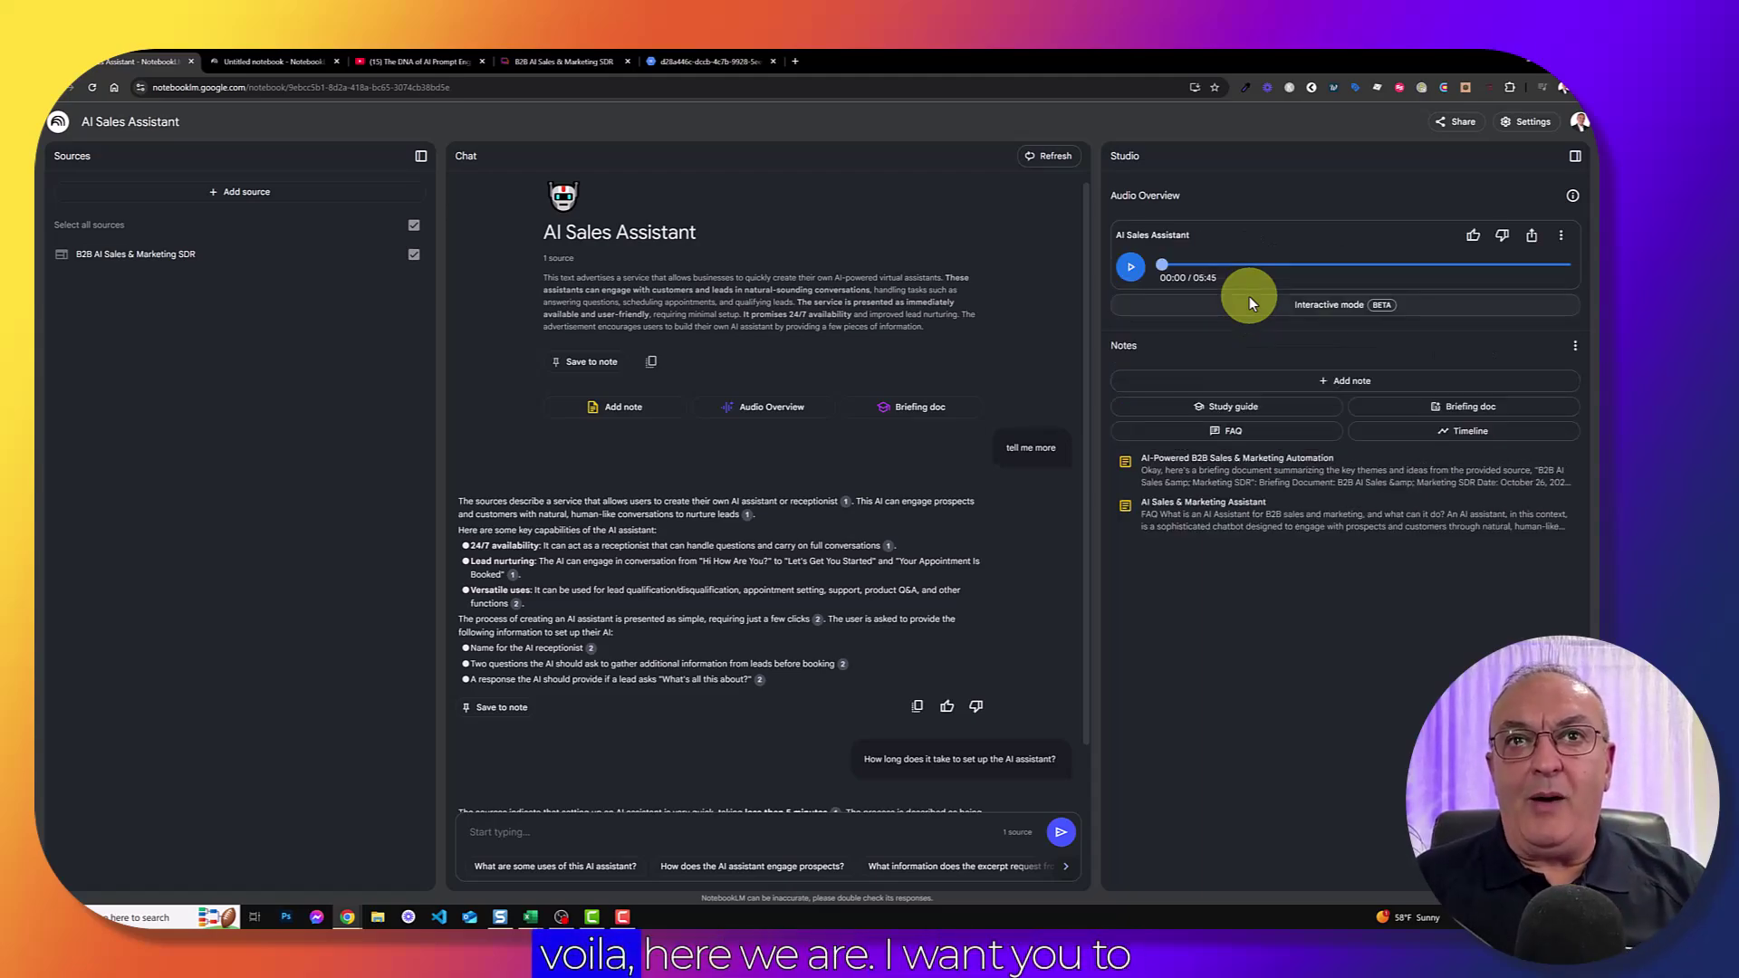
# - Play the audio overview, then bring up the Simplfy.ai B2B SDR Agents tab
pyautogui.click(1131, 268)
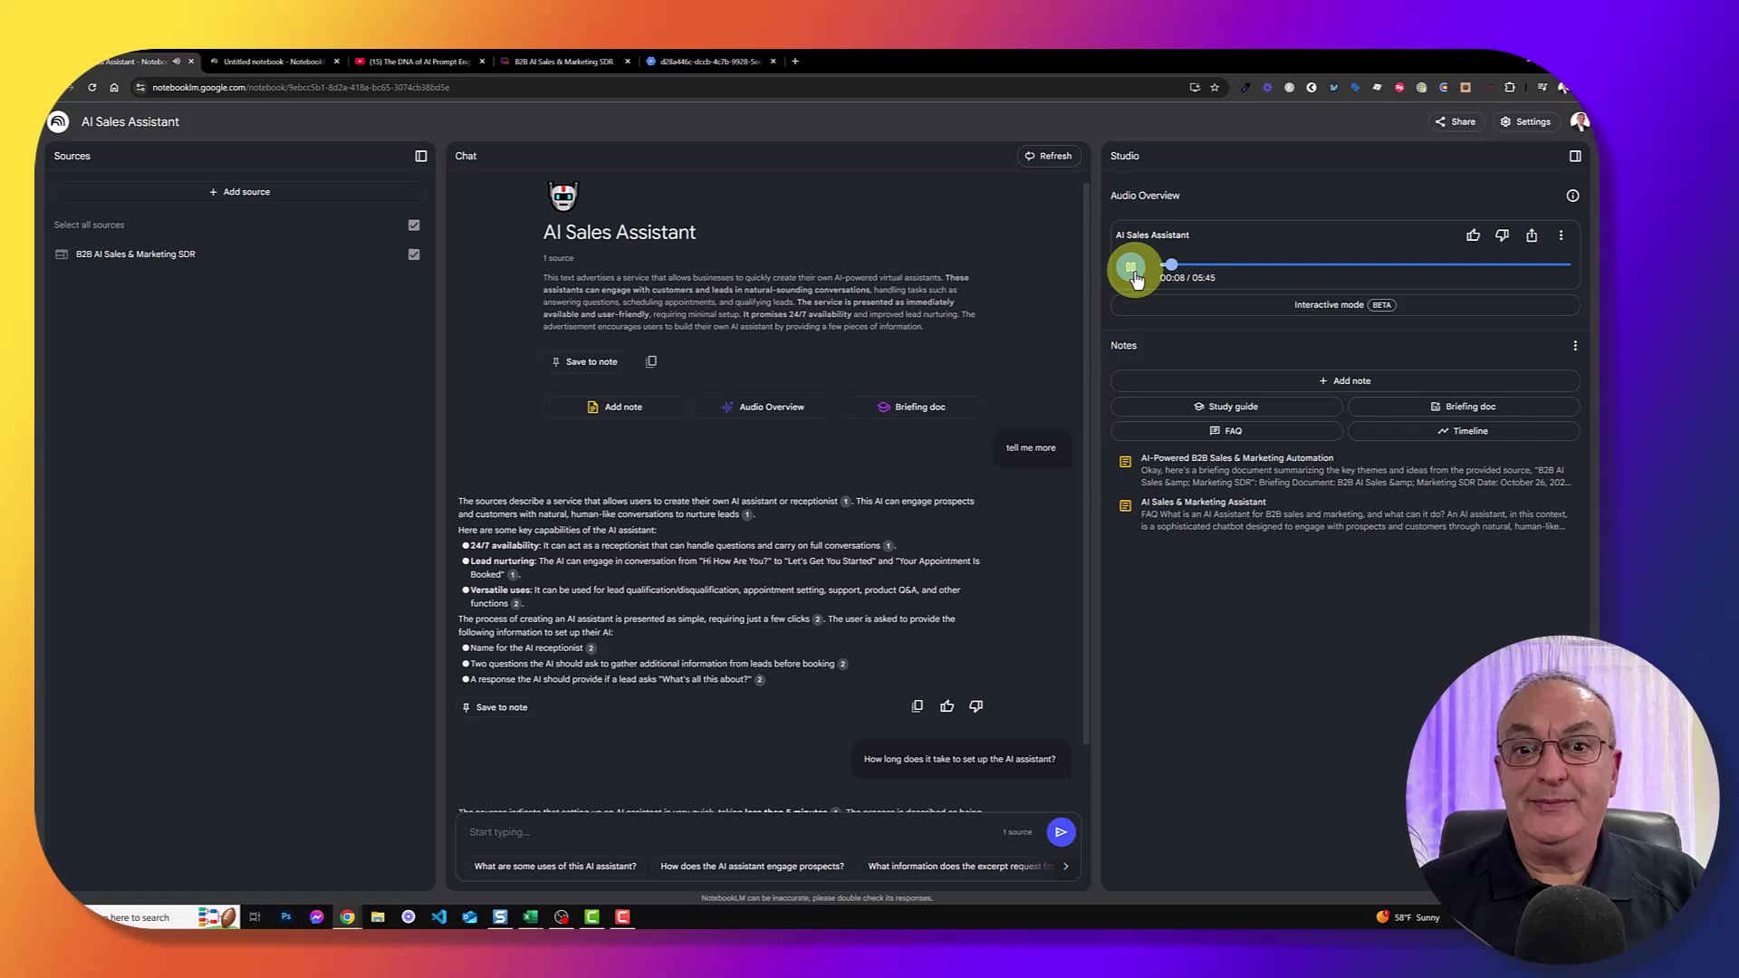
pyautogui.click(552, 60)
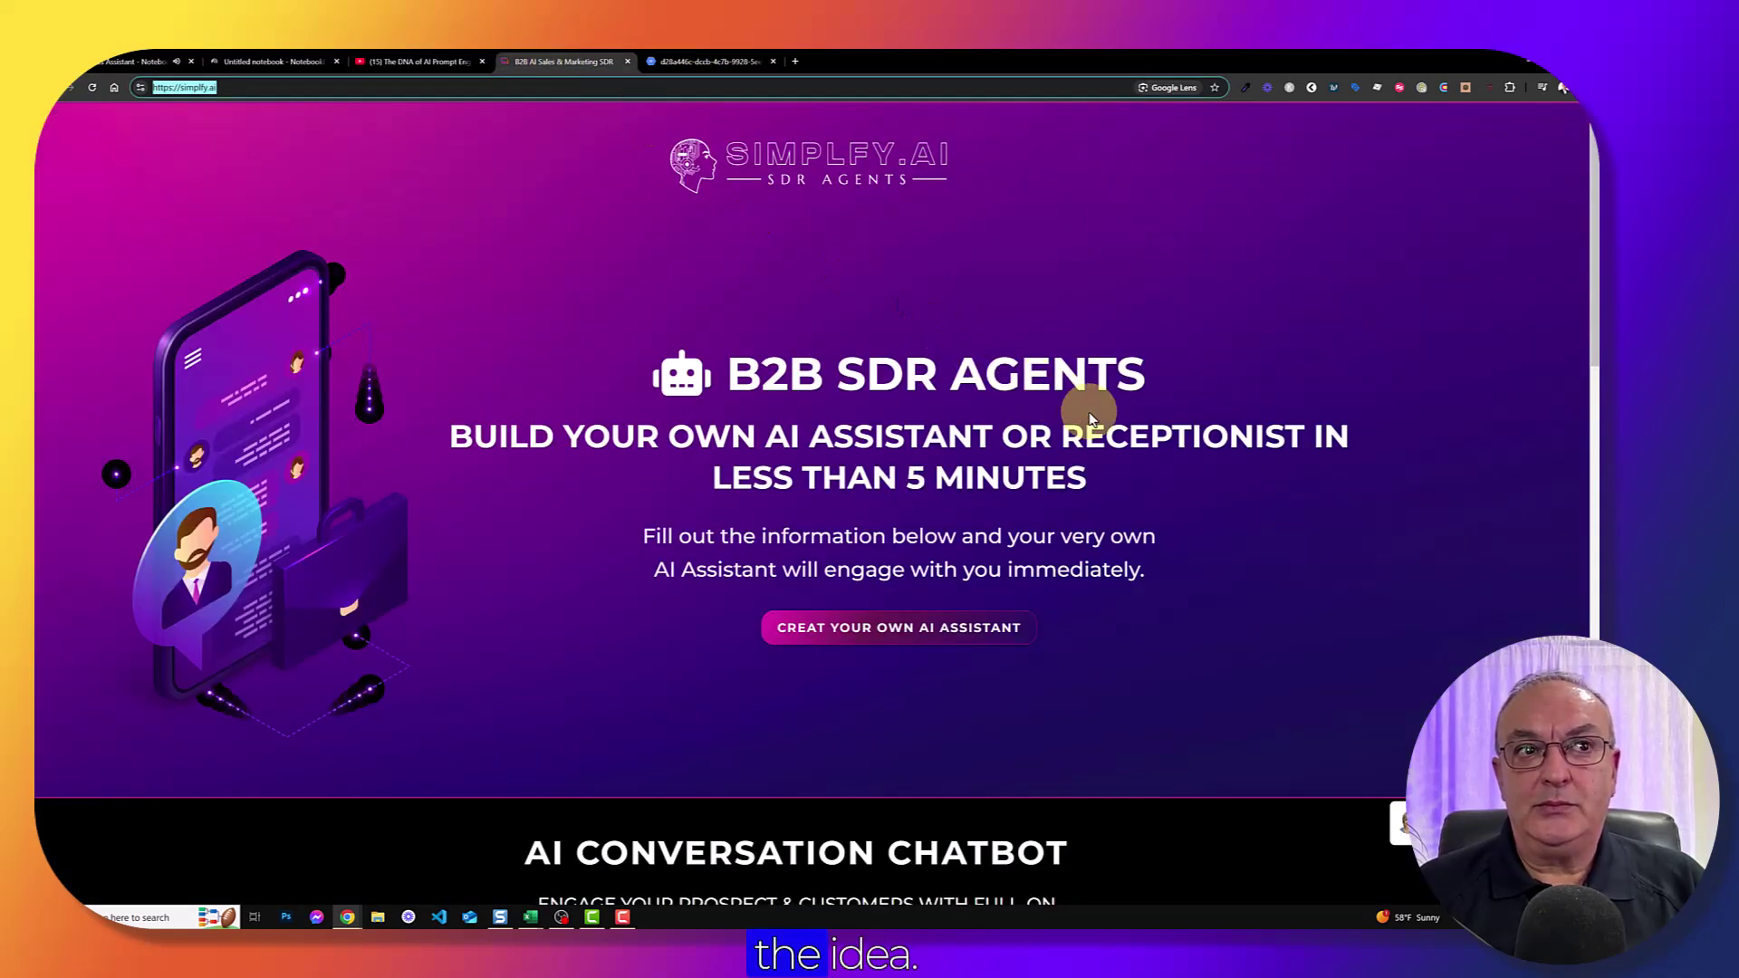
# - Scroll the Simplfy.ai page down to the assistant-builder form and back to the top
pyautogui.scroll(-1, 1090, 419)
pyautogui.scroll(-2, 1091, 418)
pyautogui.scroll(-1, 1089, 413)
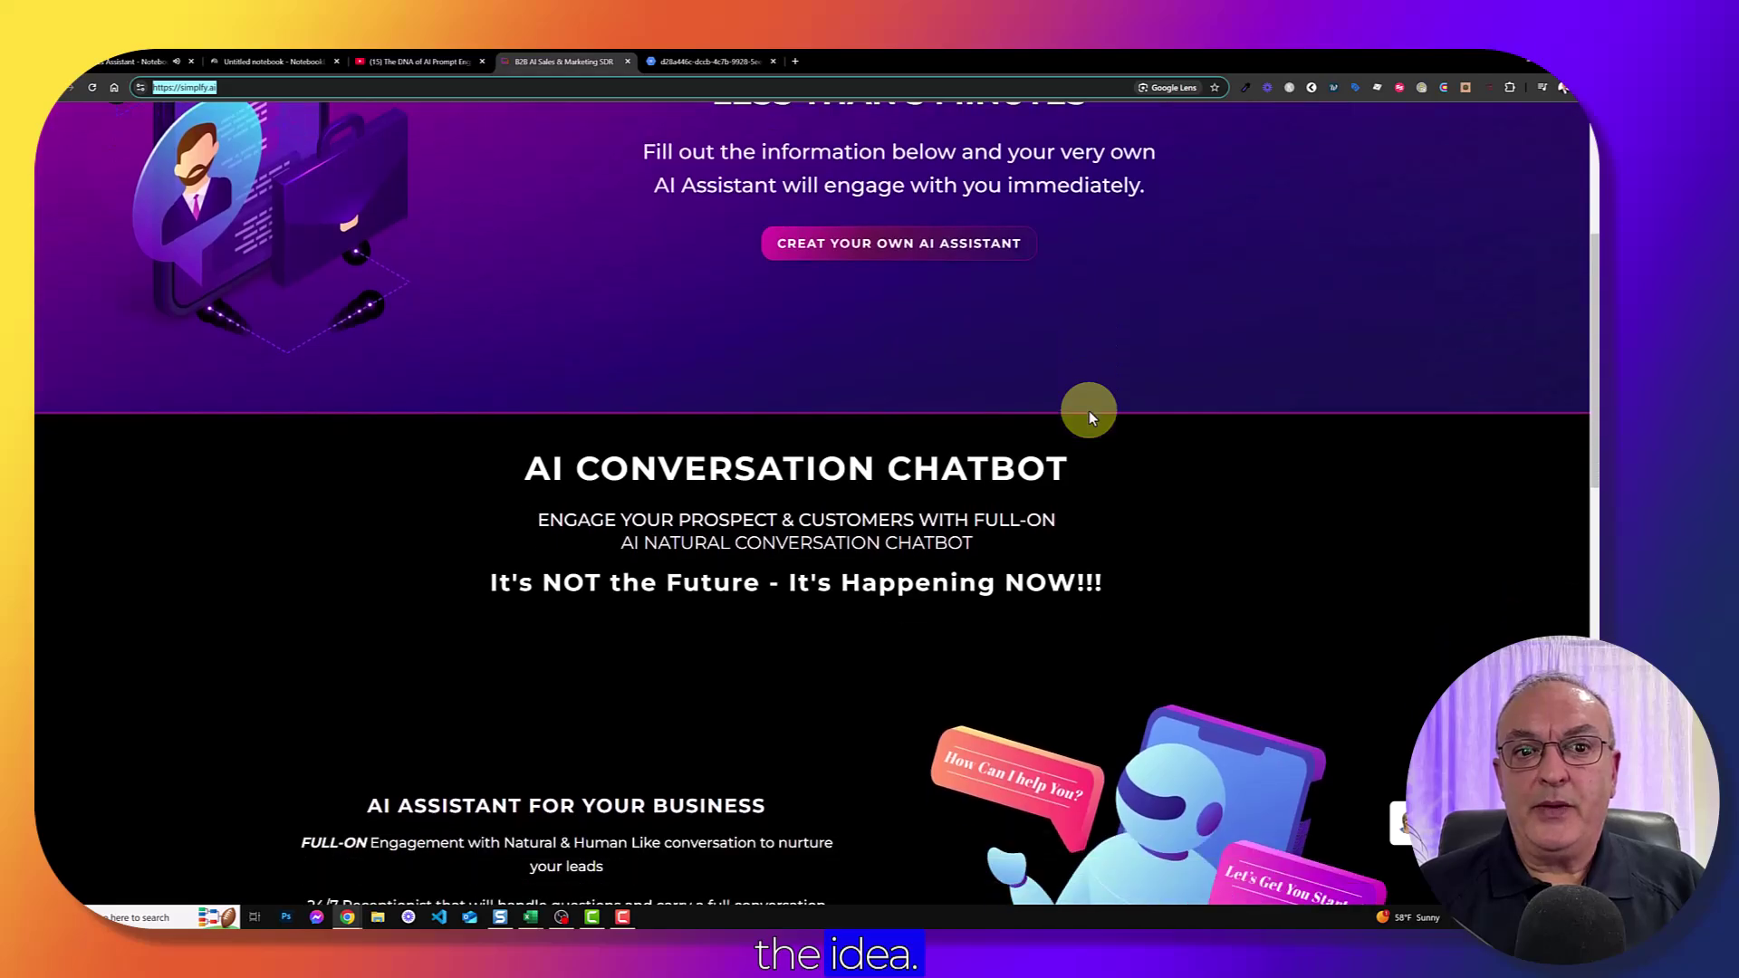
pyautogui.scroll(-2, 1089, 412)
pyautogui.scroll(-3, 1090, 413)
pyautogui.scroll(-1, 1089, 417)
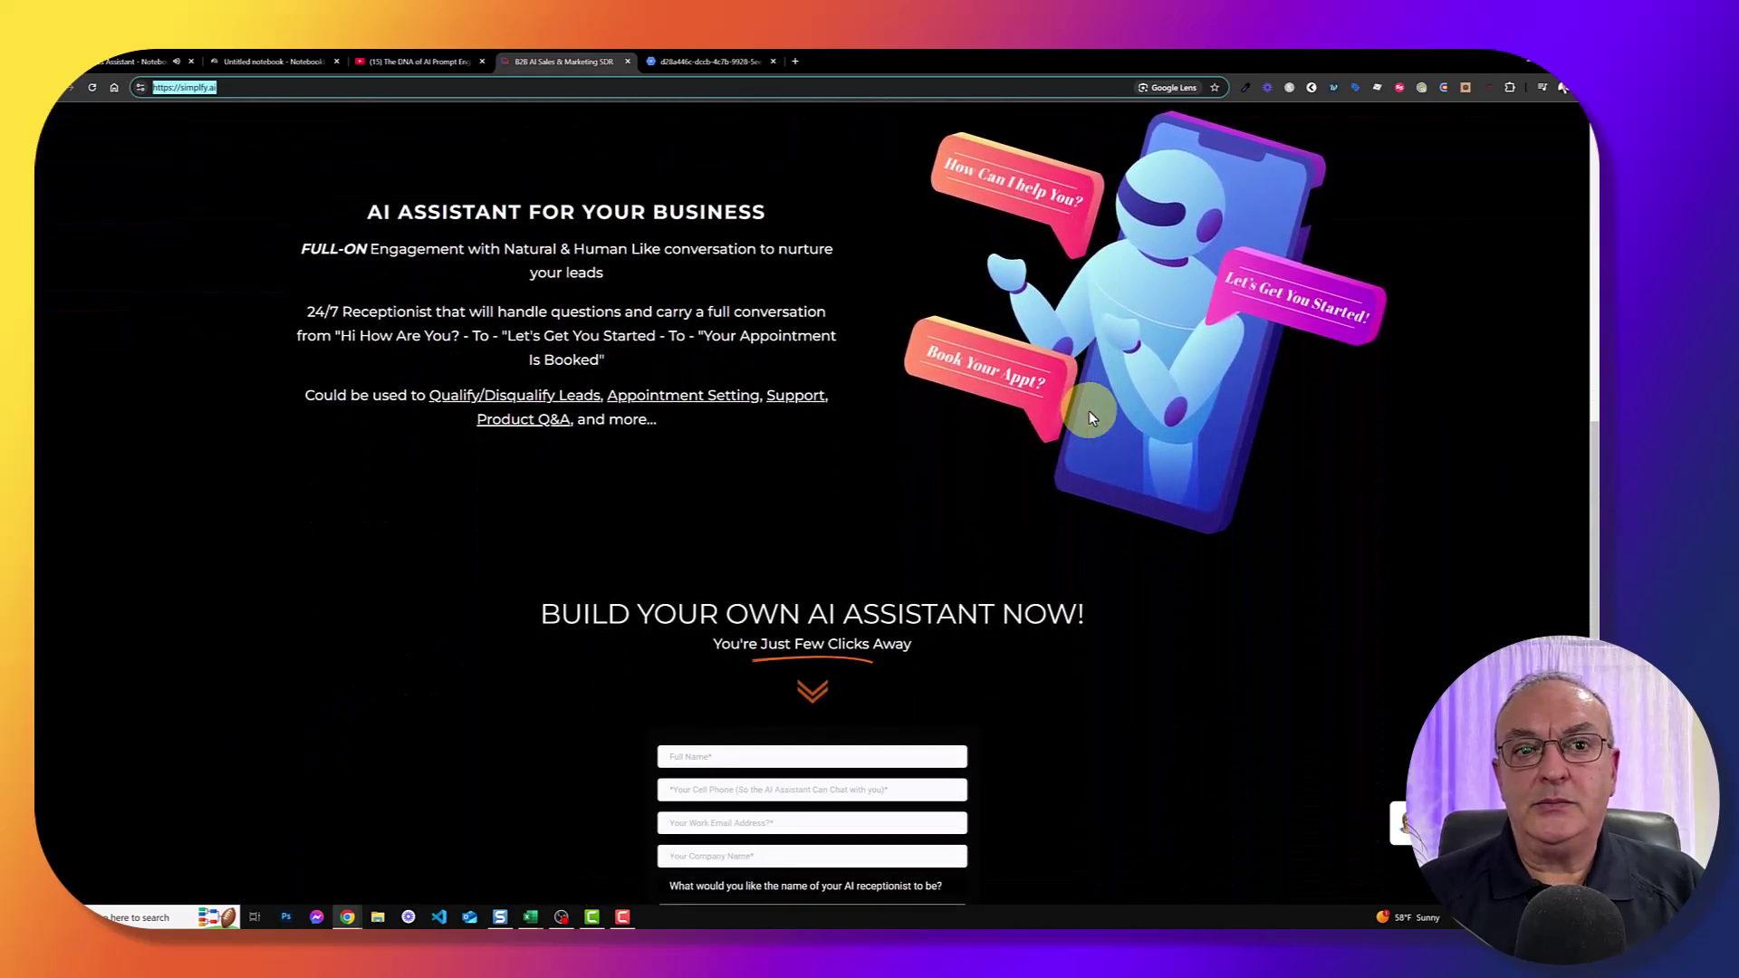
pyautogui.scroll(-3, 1089, 416)
pyautogui.scroll(-5, 1089, 417)
pyautogui.scroll(3, 1089, 411)
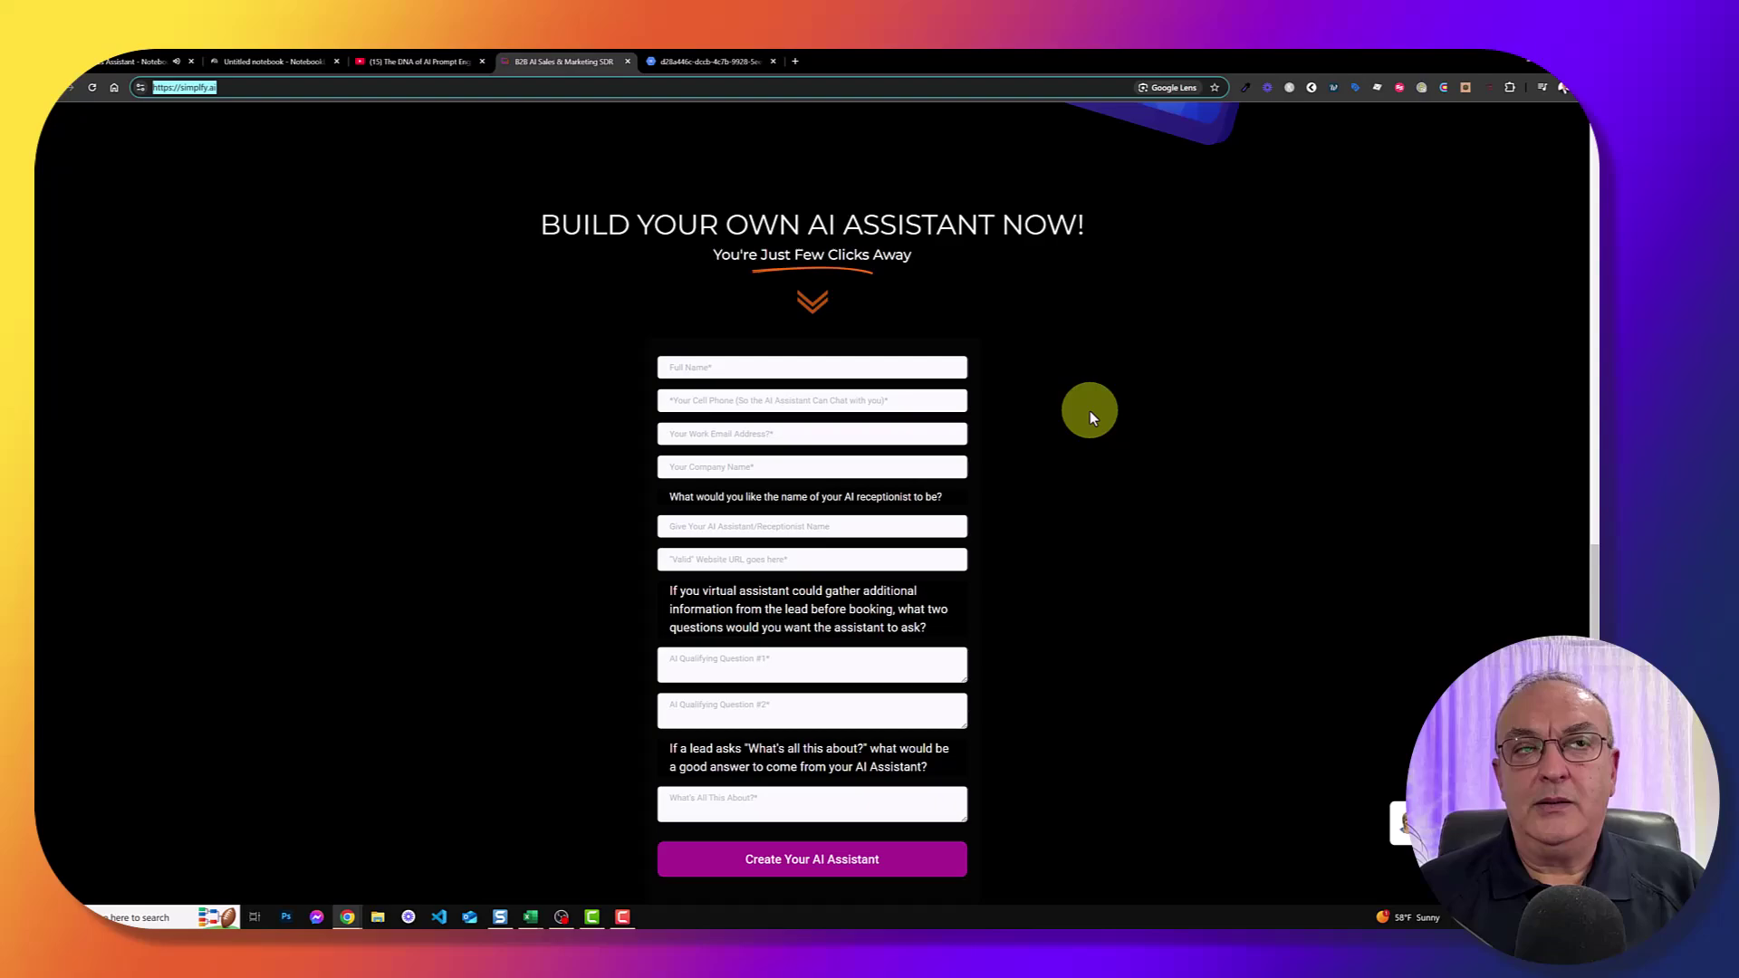
pyautogui.scroll(4, 1089, 411)
pyautogui.scroll(7, 1089, 409)
pyautogui.scroll(3, 1112, 395)
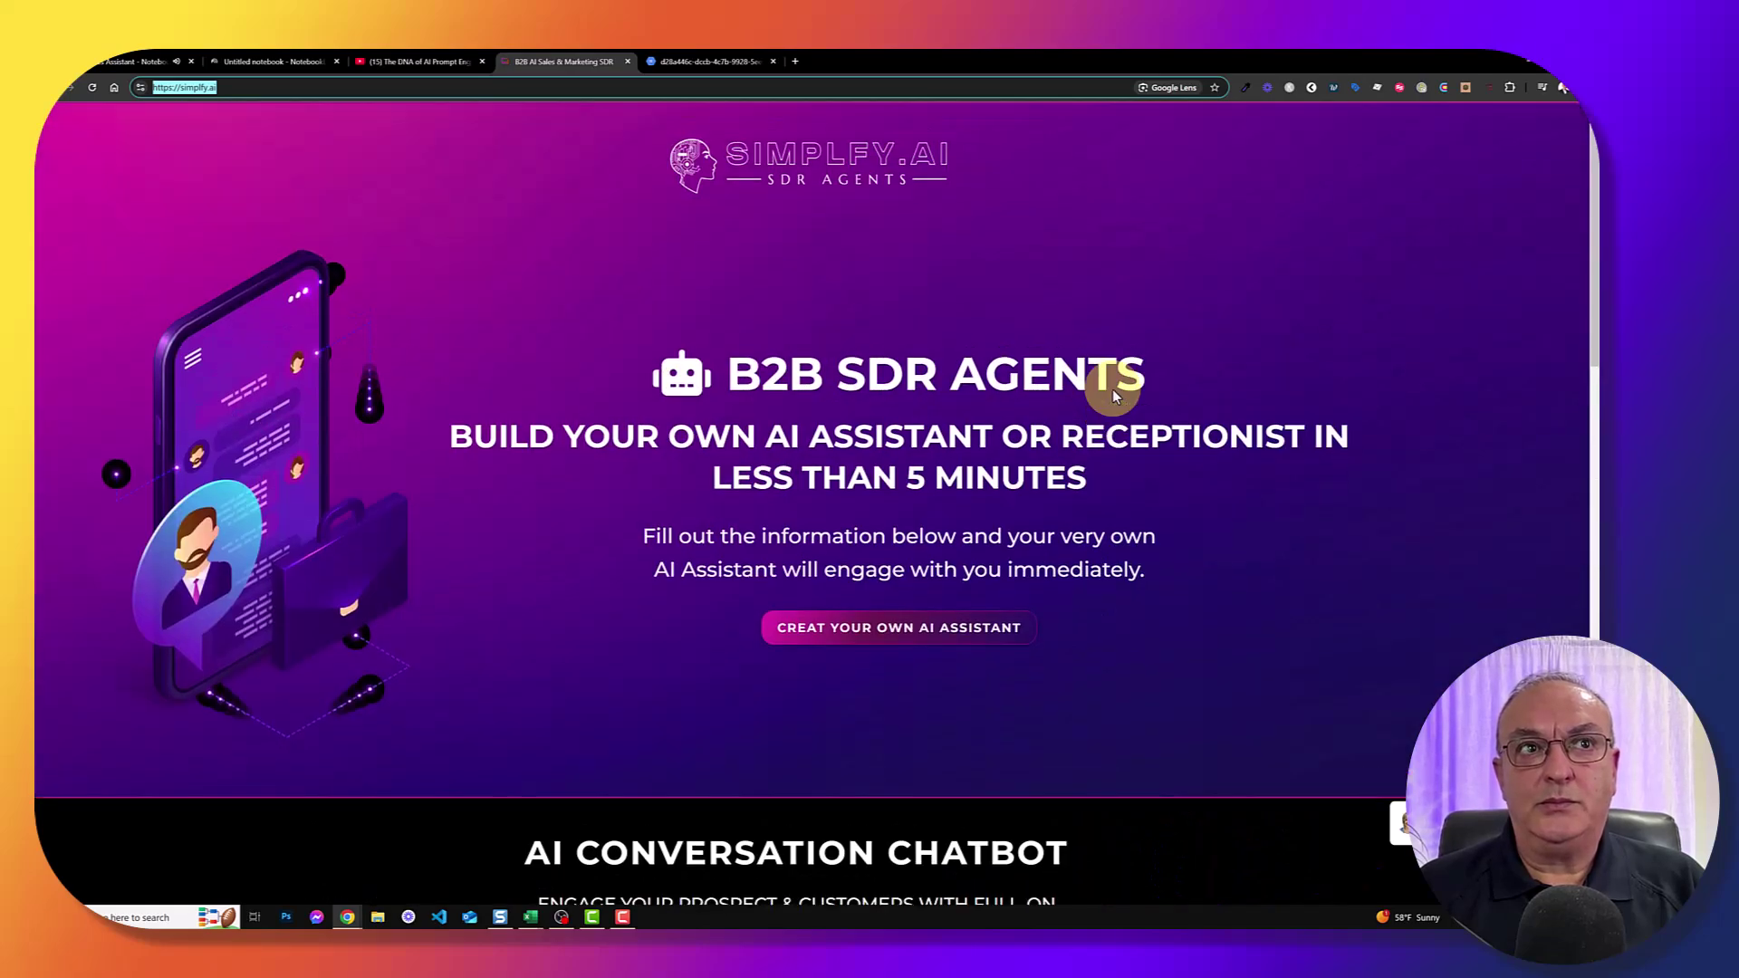
# - Return to the AI Sales Assistant notebook and let its audio overview podcast play
pyautogui.click(138, 62)
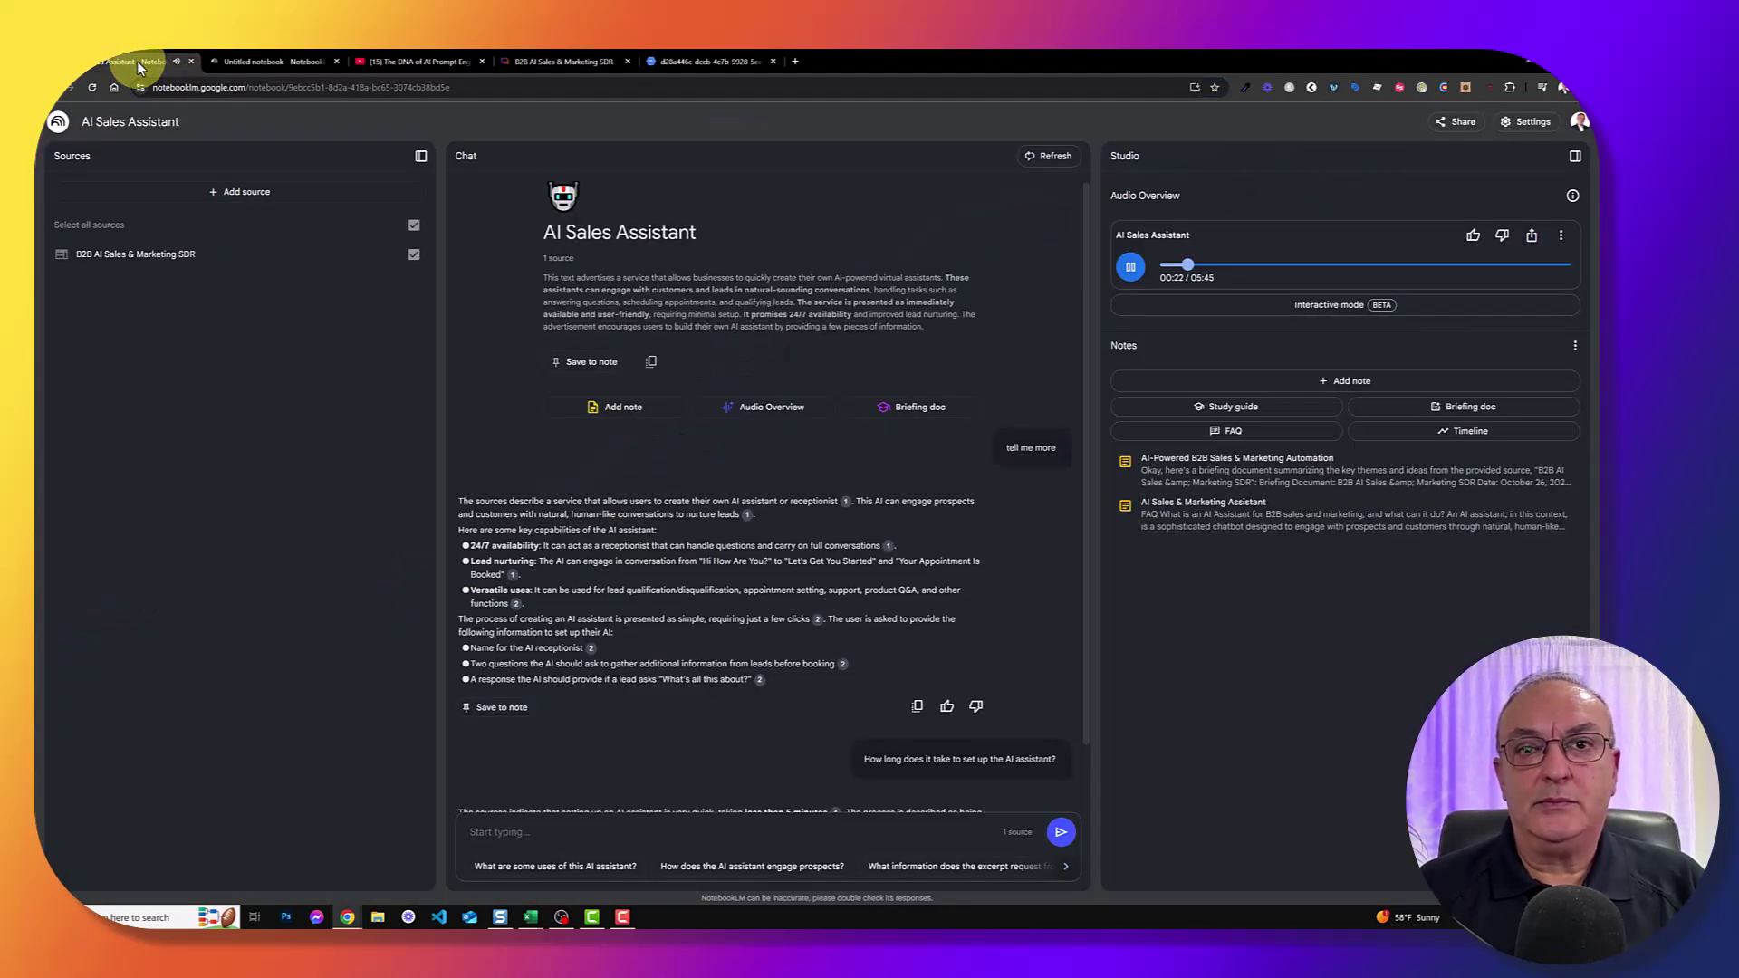